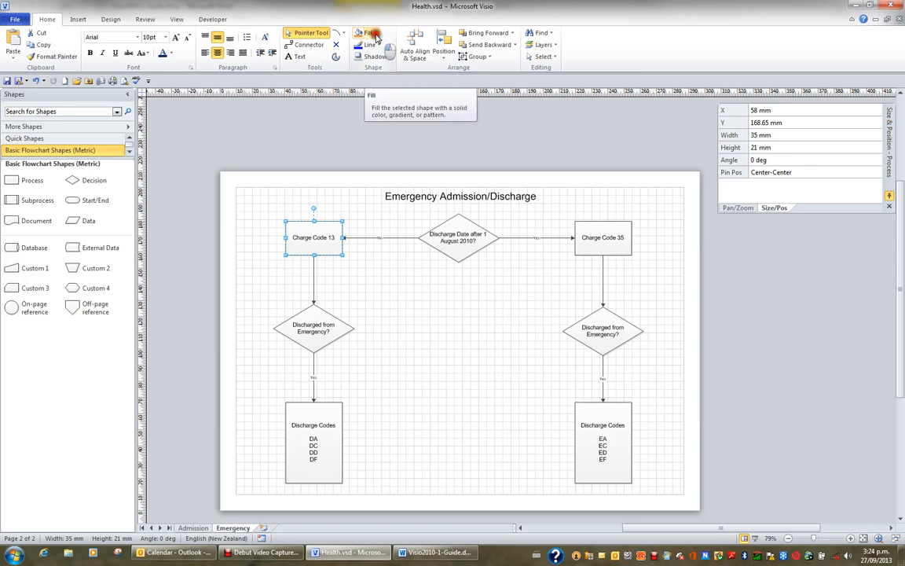
- Give the selected Charge Code 13 box a light purple fill and a 2¼ pt dark purple outline
{"action": "left_click", "coordinate": [375, 34]}
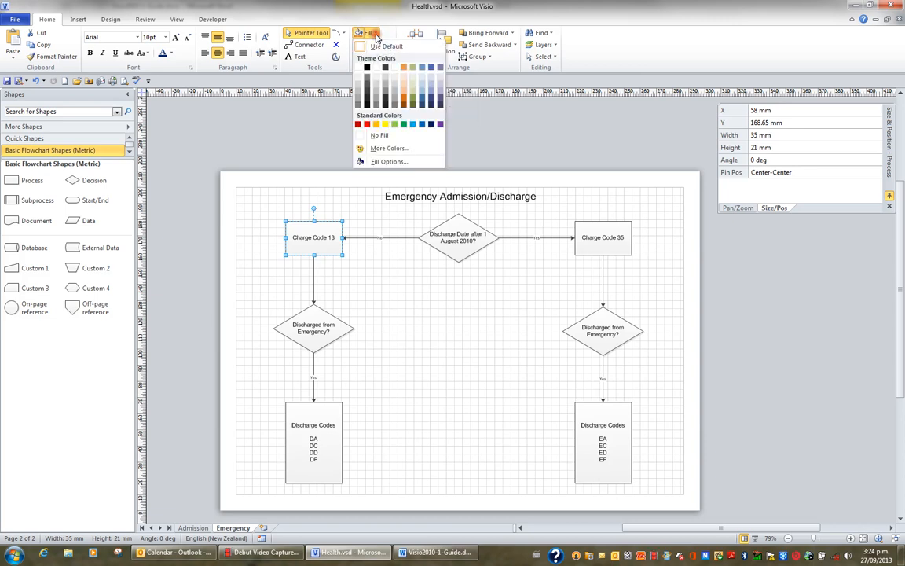
{"action": "left_click", "coordinate": [442, 82]}
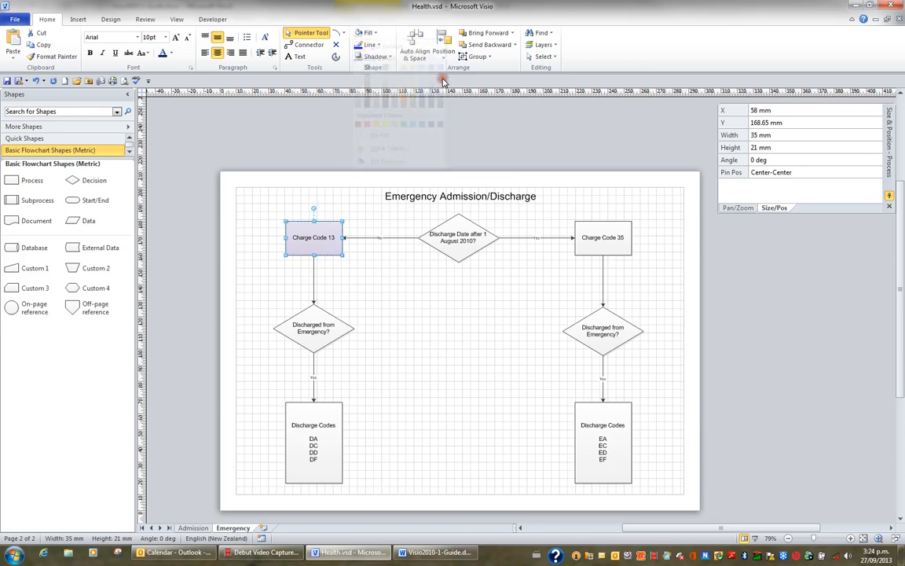
{"action": "left_click", "coordinate": [380, 49]}
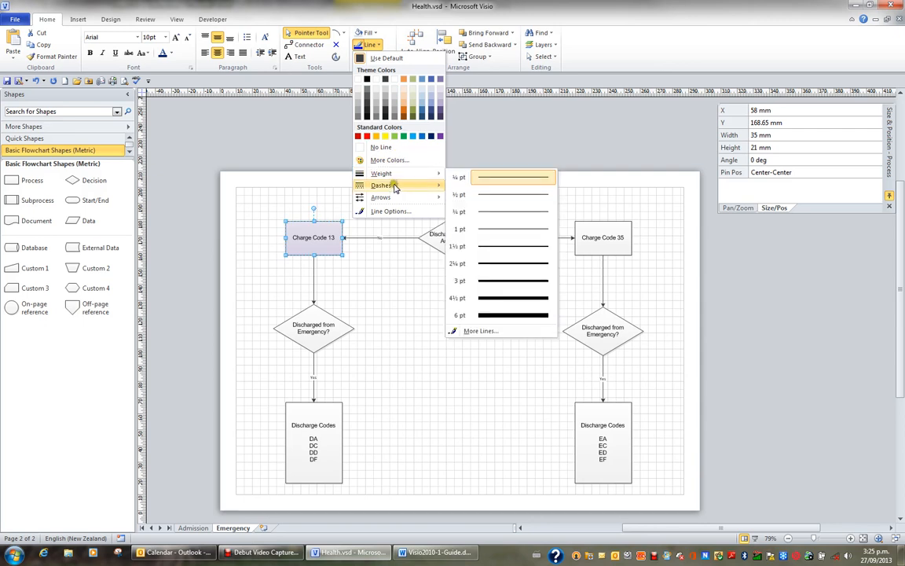
{"action": "mouse_move", "coordinate": [395, 187]}
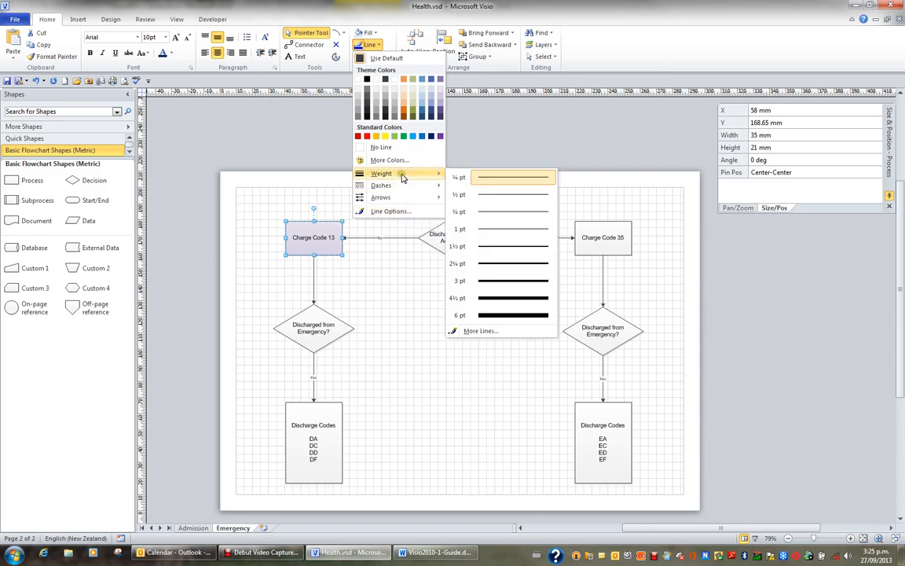
{"action": "left_click", "coordinate": [507, 265]}
{"action": "left_click", "coordinate": [380, 48]}
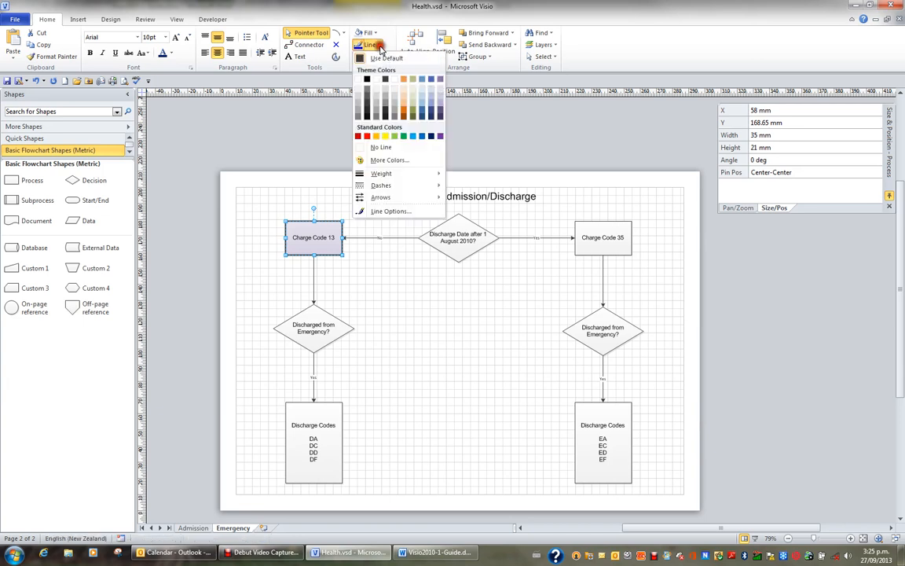
{"action": "left_click", "coordinate": [440, 112]}
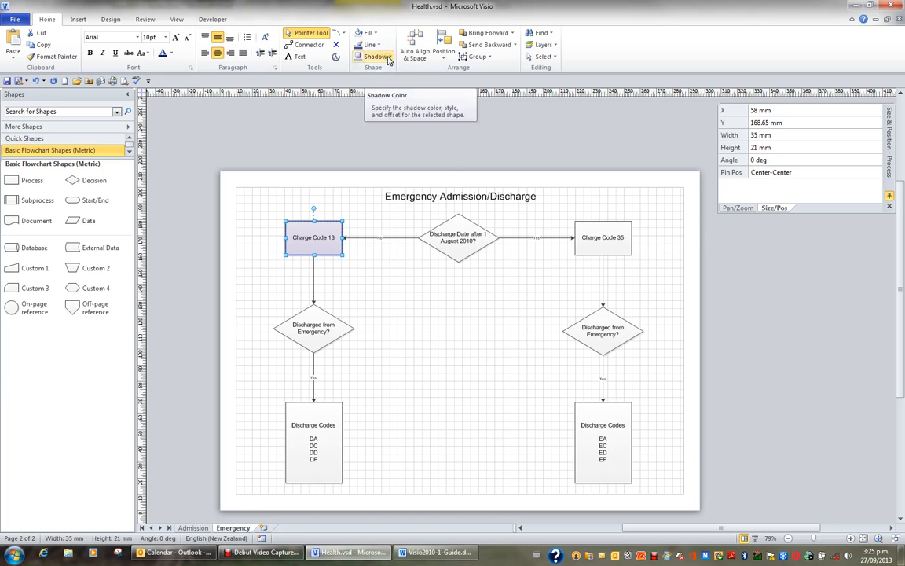
- View the detailed shadow settings of the Charge Code 13 box, and close them without applying anything
{"action": "left_click", "coordinate": [388, 60]}
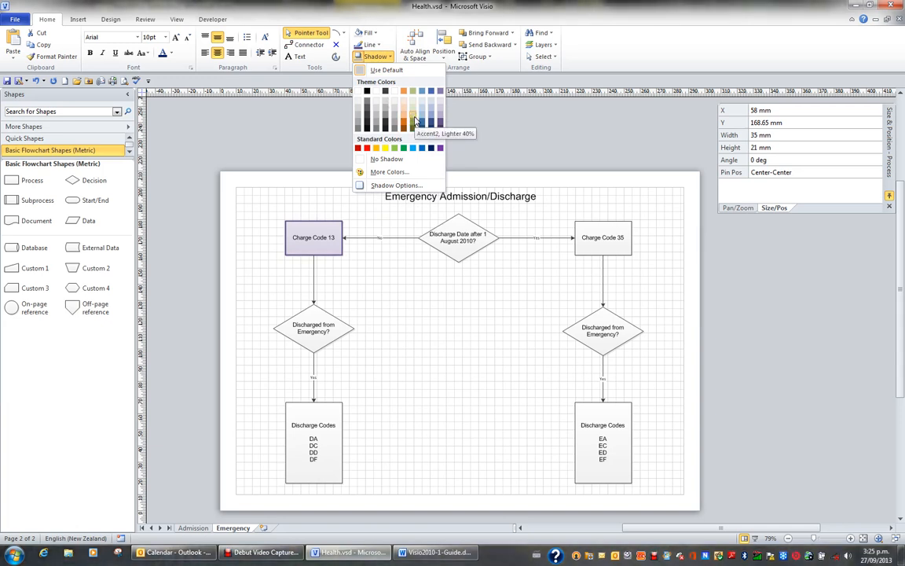
{"action": "left_click", "coordinate": [368, 185]}
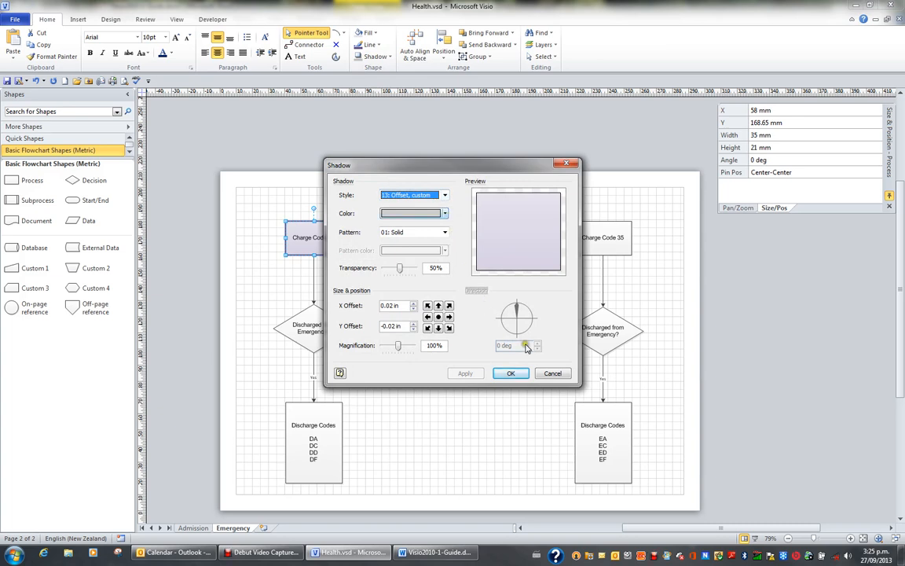
{"action": "left_click", "coordinate": [555, 369]}
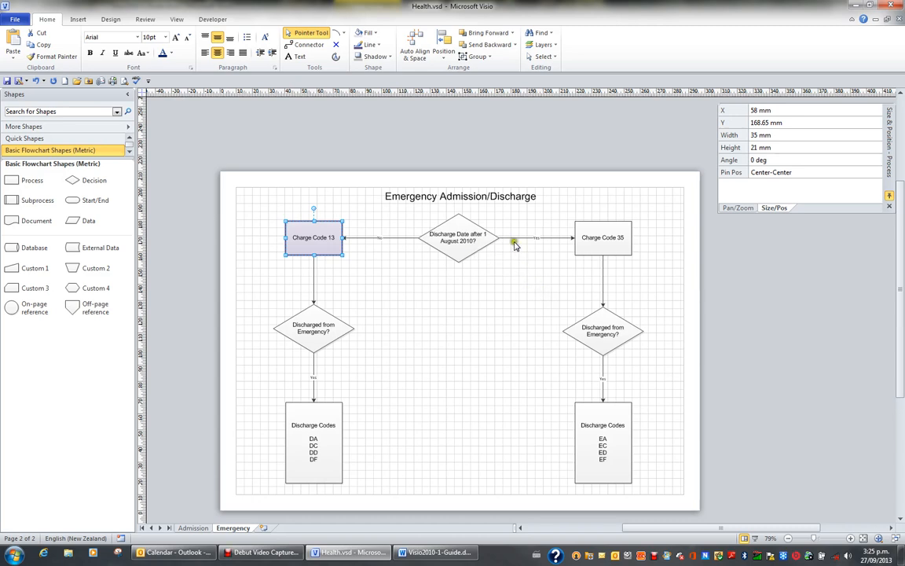
- Copy the Charge Code 13 box's formatting onto all the other boxes and decision diamonds with Format Painter
{"action": "left_click", "coordinate": [53, 58]}
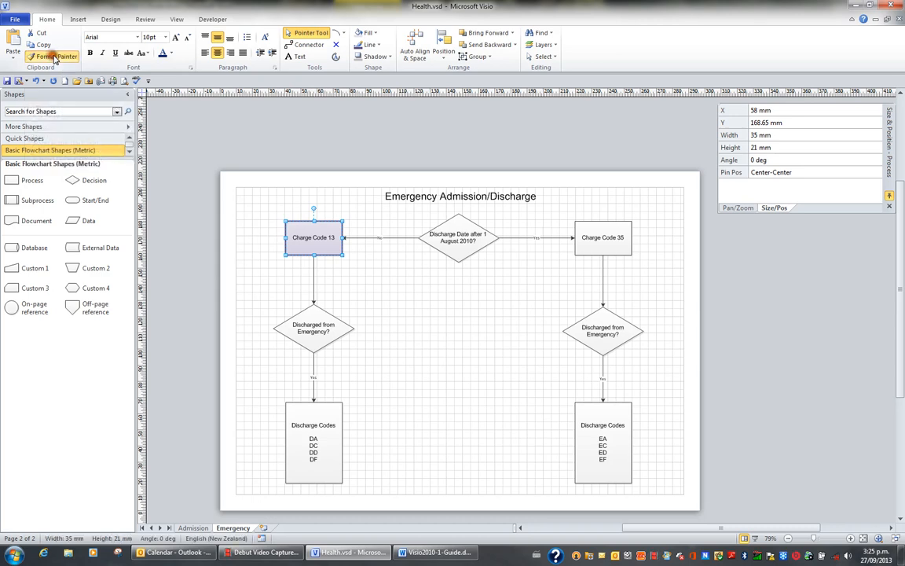
{"action": "left_click", "coordinate": [462, 239]}
{"action": "left_click", "coordinate": [607, 237]}
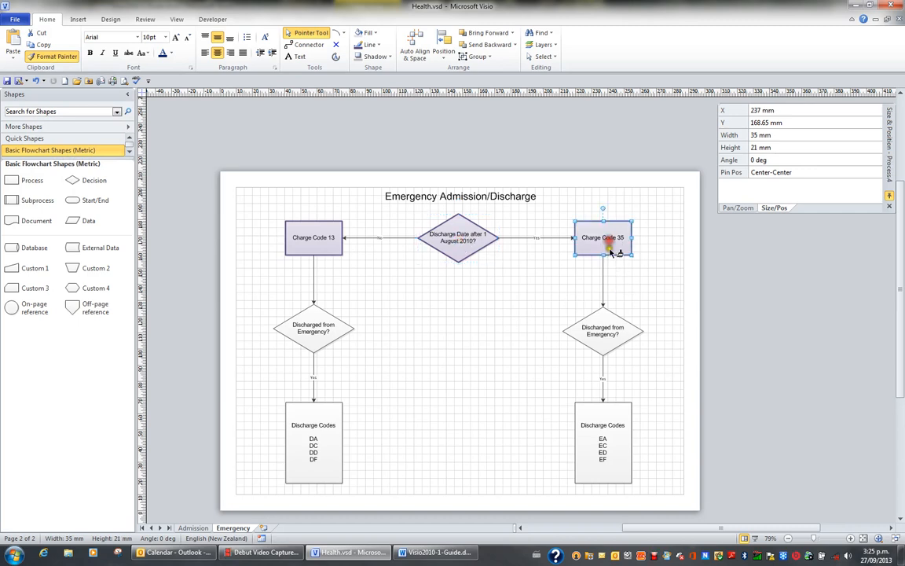
{"action": "left_click", "coordinate": [601, 332]}
{"action": "left_click", "coordinate": [593, 446]}
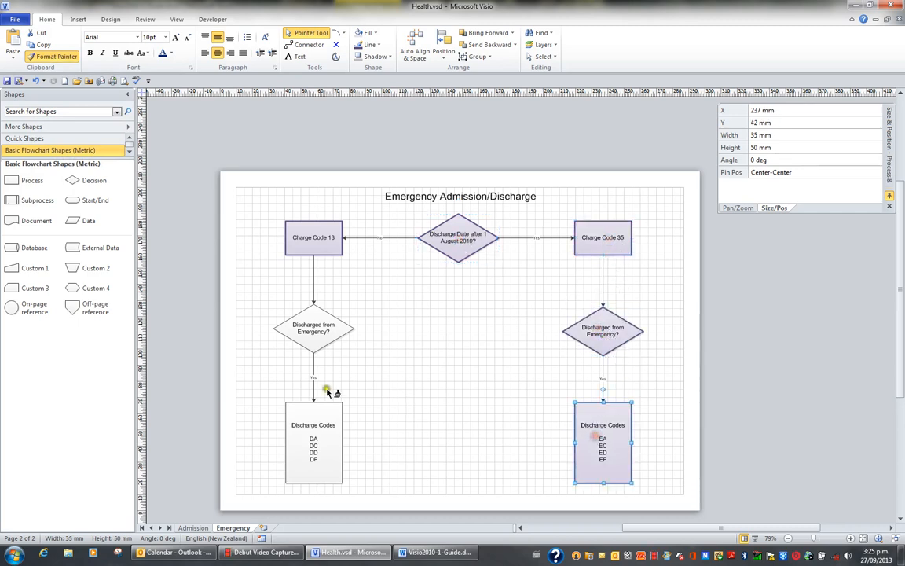
{"action": "left_click", "coordinate": [328, 418]}
{"action": "left_click", "coordinate": [338, 321]}
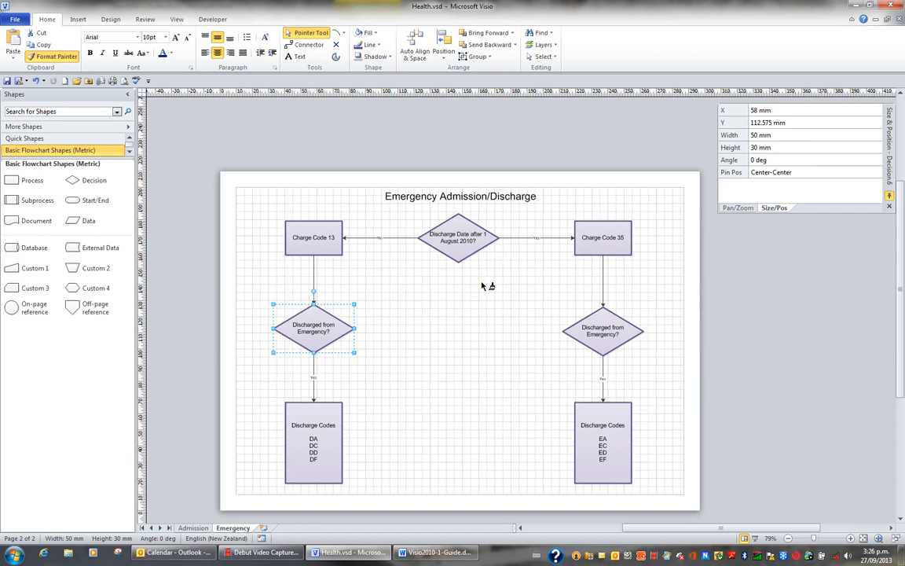
{"action": "left_click", "coordinate": [63, 60]}
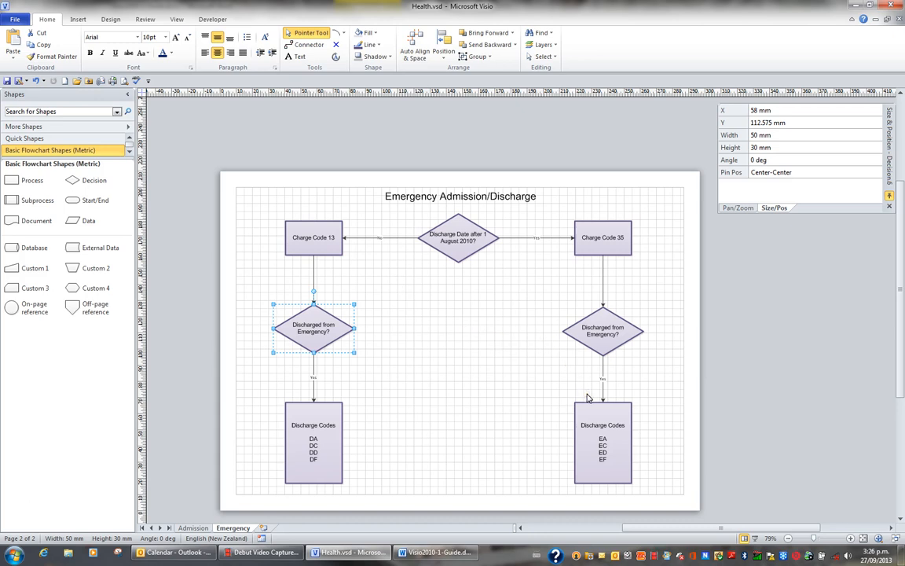
- View the combined fill and shadow settings of the Charge Code 13 box, and close them without applying anything
{"action": "left_click", "coordinate": [440, 295]}
{"action": "left_click", "coordinate": [310, 245]}
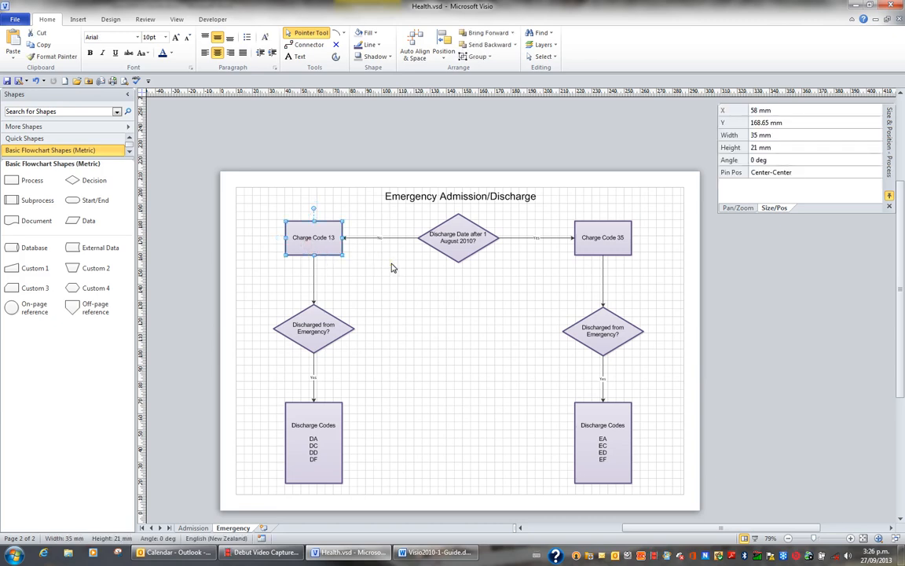
{"action": "key", "text": "F3"}
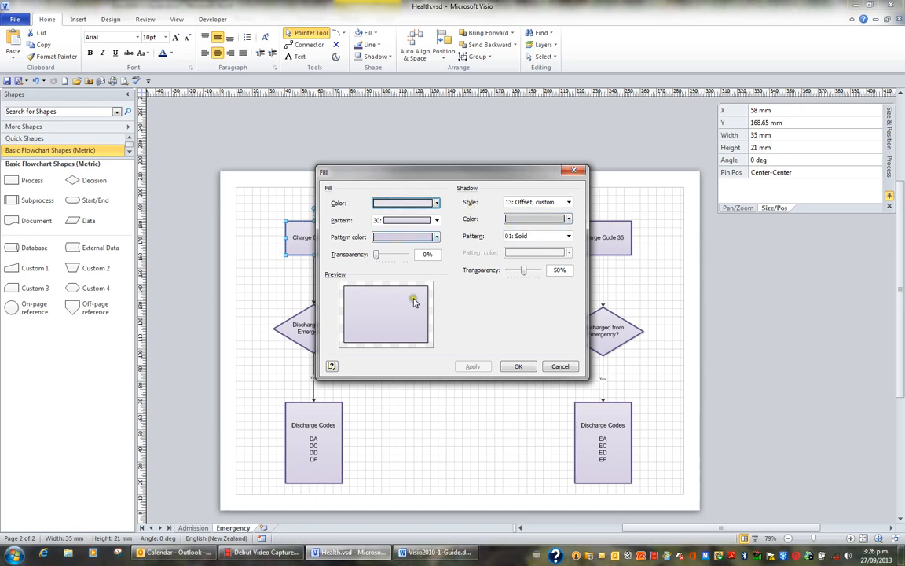
{"action": "left_click", "coordinate": [559, 367]}
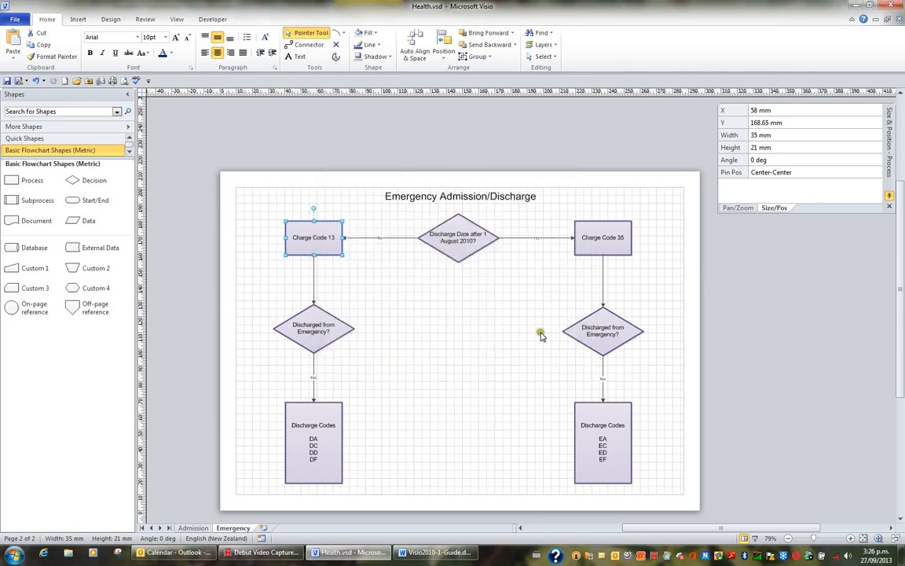
- Group the Charge Code 13 box, the decision diamond and Discharge Codes box below it, and the two connectors between them
{"action": "left_click", "coordinate": [540, 333]}
{"action": "left_click", "coordinate": [313, 294], "text": "shift"}
{"action": "left_click", "coordinate": [323, 342], "text": "shift"}
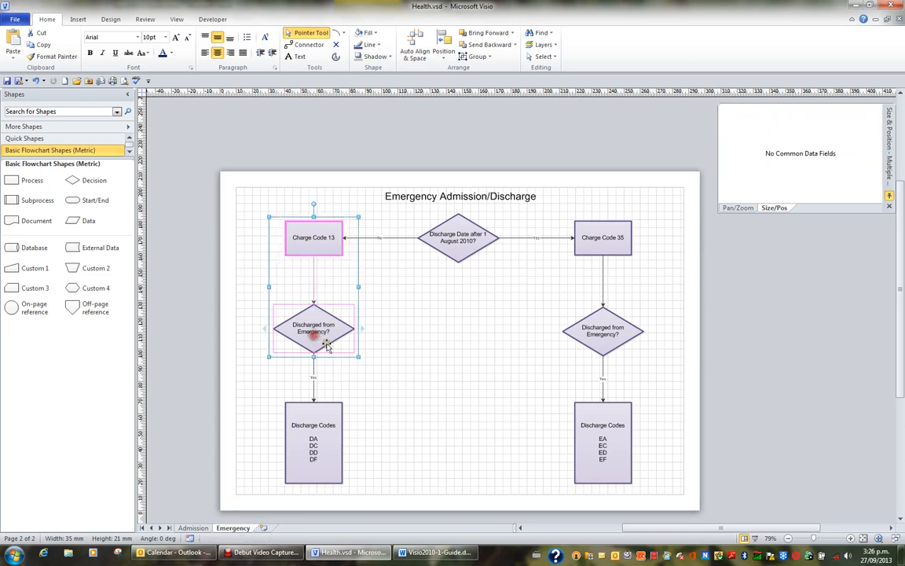
{"action": "left_click", "coordinate": [312, 378], "text": "shift"}
{"action": "left_click", "coordinate": [320, 429], "text": "shift"}
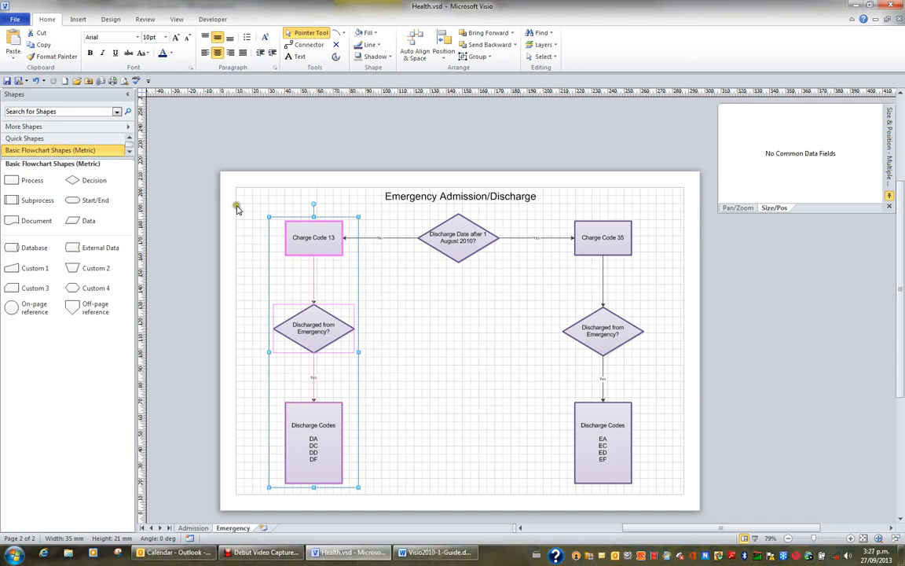
{"action": "left_click", "coordinate": [479, 60]}
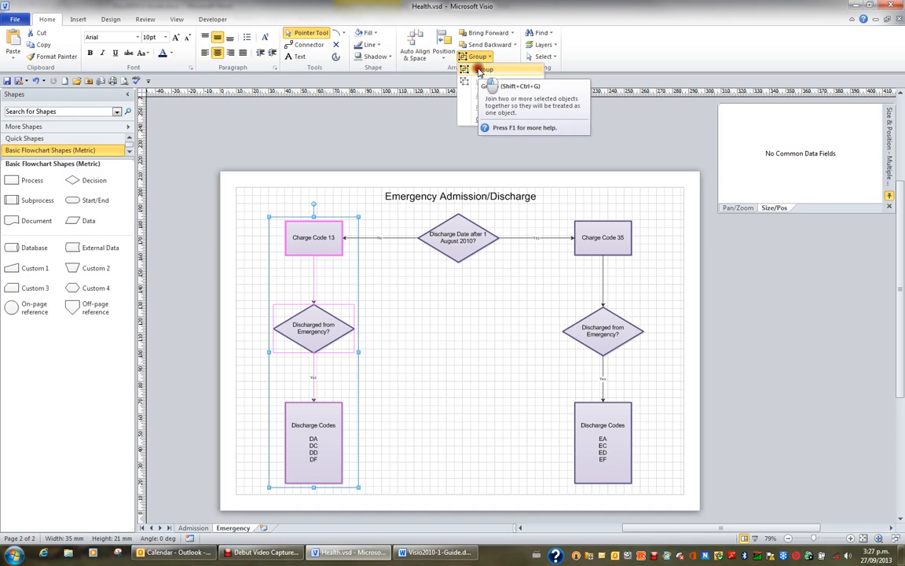
{"action": "left_click", "coordinate": [481, 70]}
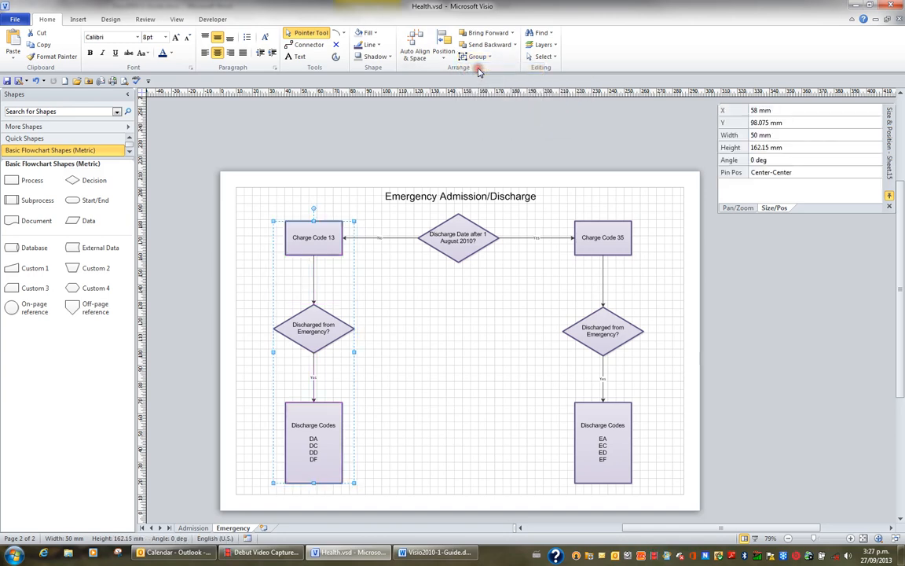
- Duplicate the grouped Charge Code 13 branch and delete the copy
{"action": "left_click", "coordinate": [430, 296]}
{"action": "left_click", "coordinate": [338, 257]}
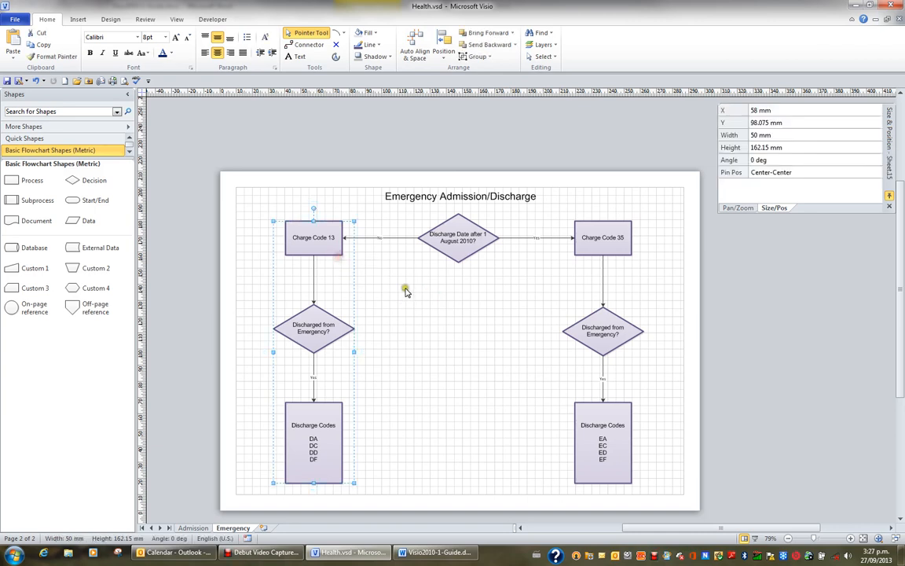
{"action": "key", "text": "ctrl+d"}
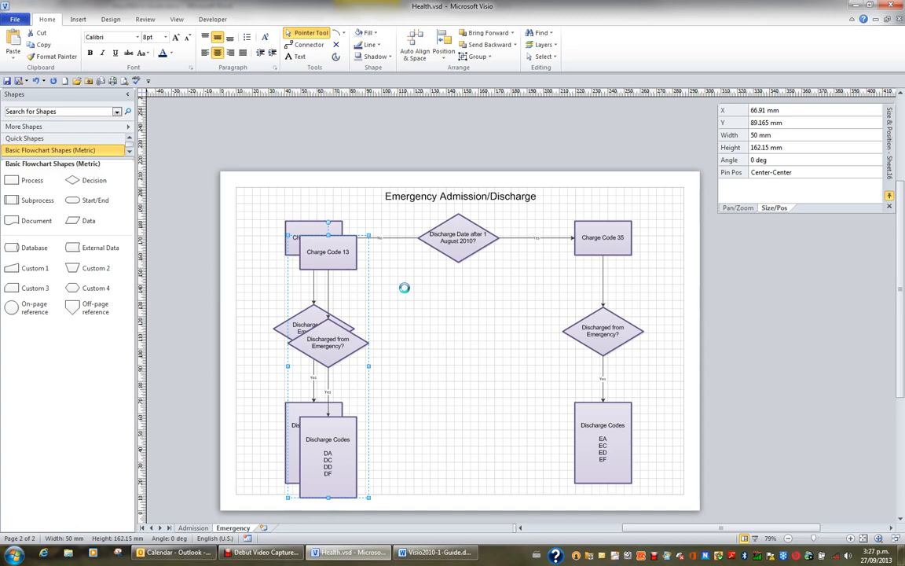
{"action": "key", "text": "Delete"}
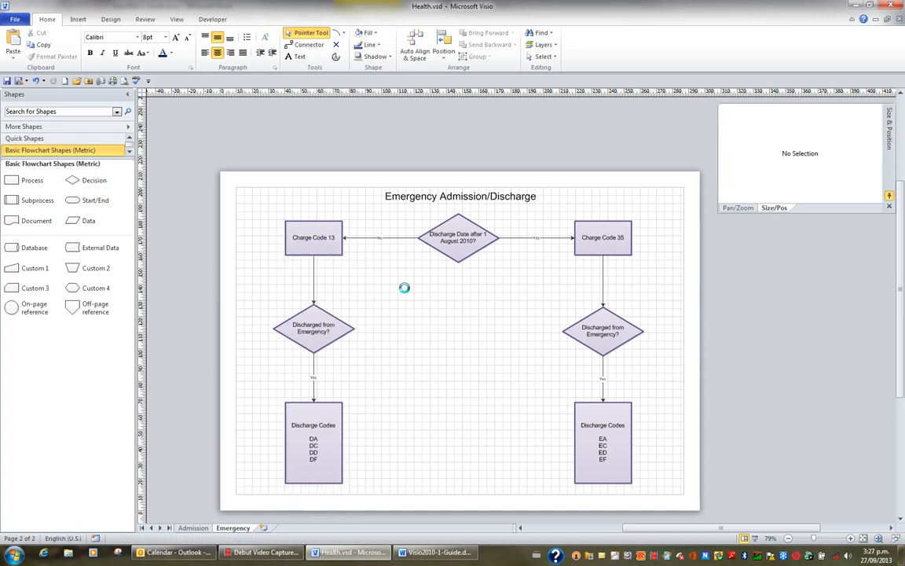
- Try scaling the grouped Charge Code 13 branch down to about 34 mm wide by 110 mm high, and undo the resize
{"action": "left_click", "coordinate": [344, 255]}
{"action": "left_click_drag", "start_coordinate": [354, 480], "coordinate": [302, 400]}
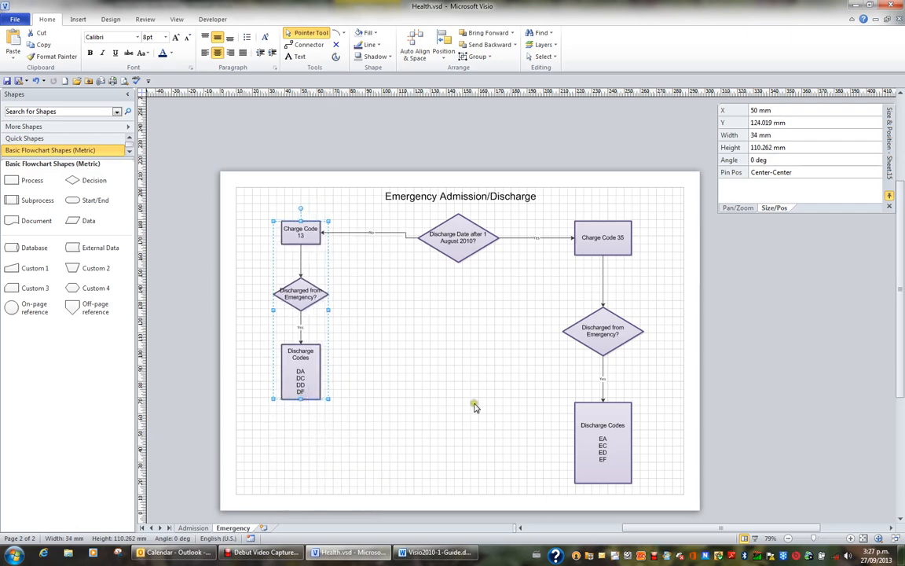
{"action": "key", "text": "ctrl+z"}
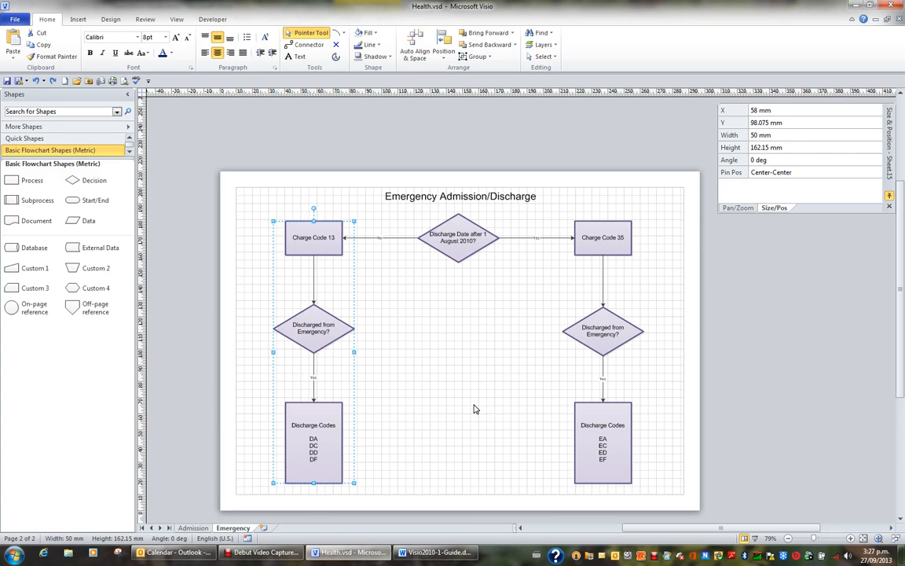
{"action": "left_click", "coordinate": [355, 311]}
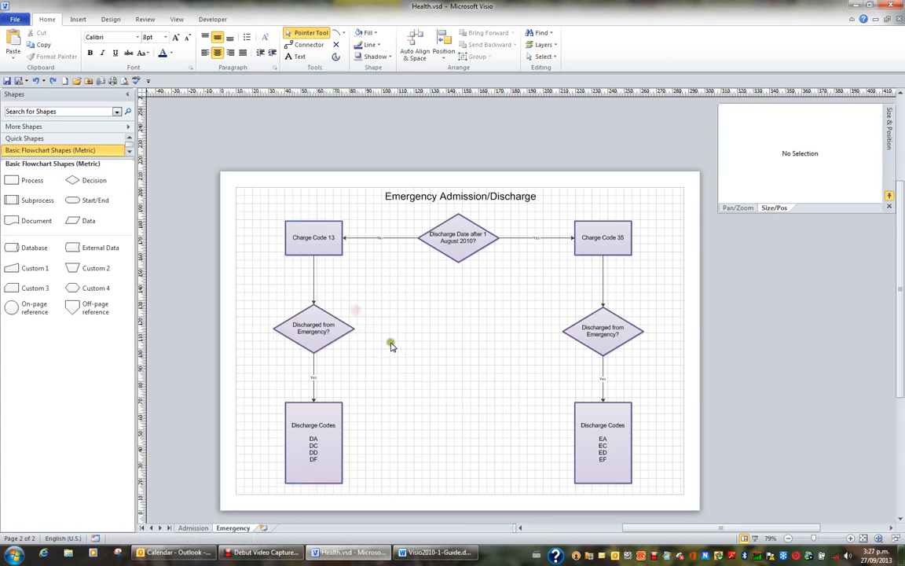
- Ungroup the Charge Code 13 branch, check that its shapes can be selected individually, and clear the selection
{"action": "left_click", "coordinate": [307, 239]}
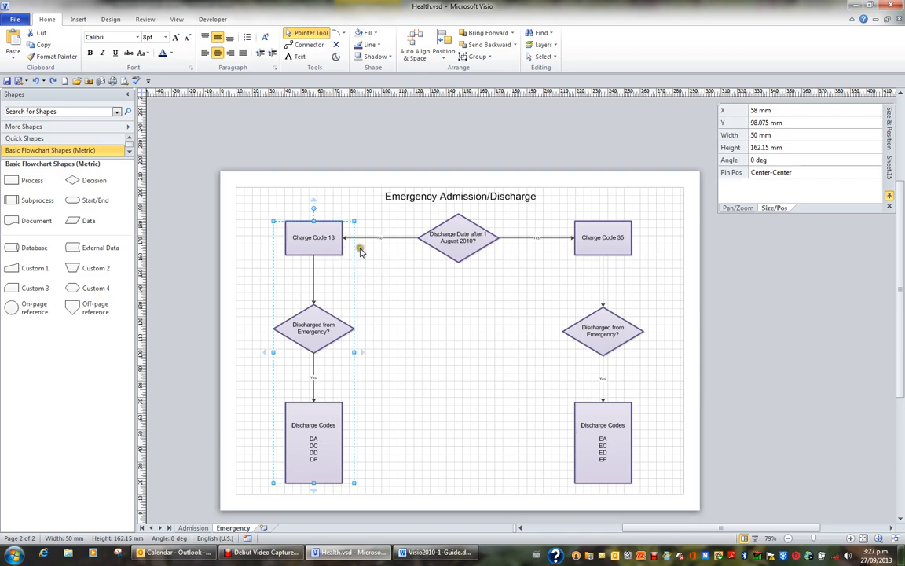
{"action": "left_click", "coordinate": [476, 56]}
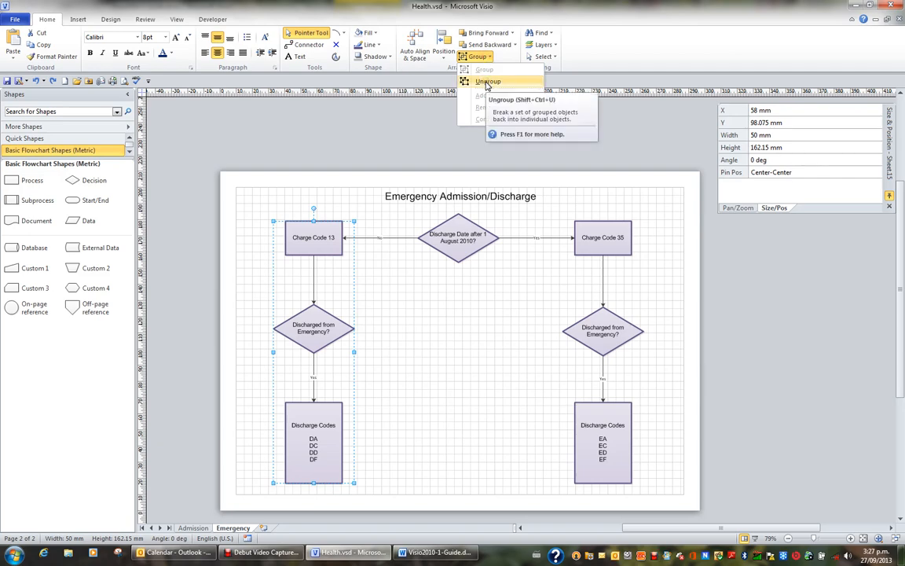
{"action": "left_click", "coordinate": [487, 82]}
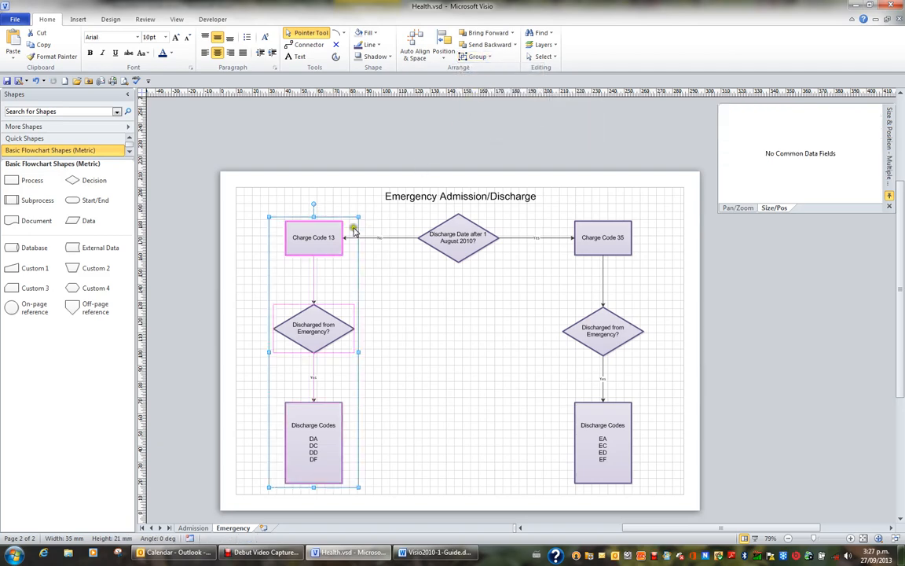
{"action": "left_click", "coordinate": [302, 213]}
{"action": "left_click", "coordinate": [314, 277]}
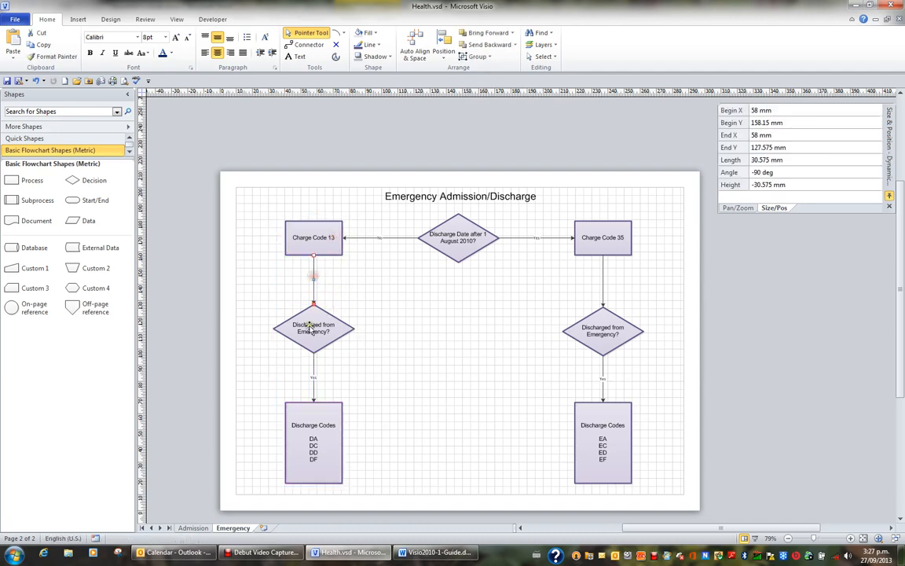
{"action": "left_click", "coordinate": [292, 323]}
{"action": "left_click", "coordinate": [456, 342]}
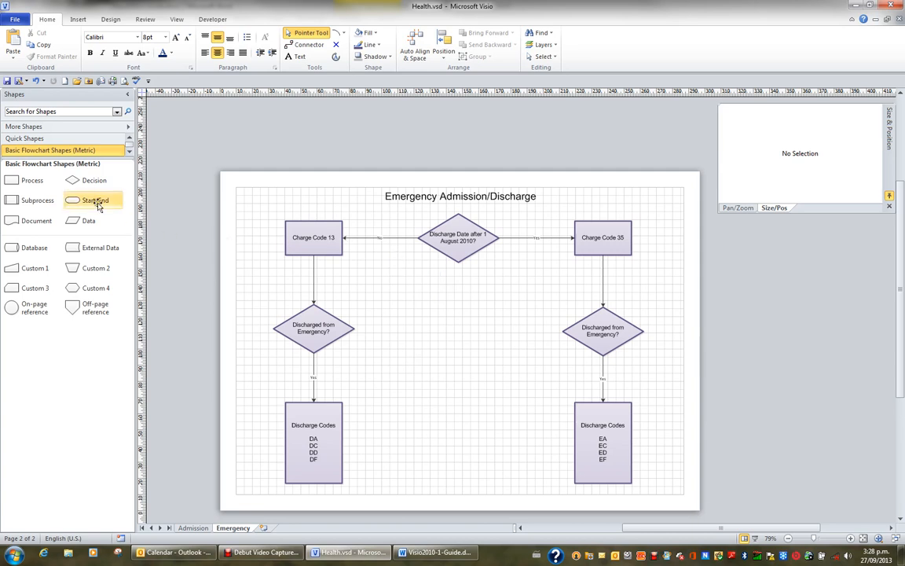
- Add a Process shape between the two branches at about X 115 mm, Y 127.5 mm, and fill it with the orange theme color
{"action": "left_click_drag", "start_coordinate": [30, 182], "coordinate": [50, 188]}
{"action": "left_click_drag", "start_coordinate": [348, 320], "coordinate": [405, 304]}
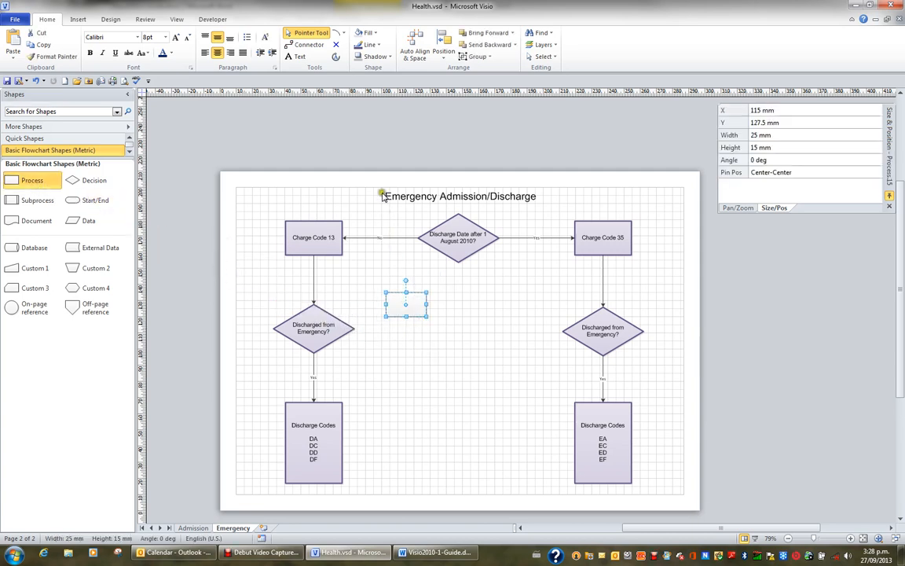
{"action": "left_click", "coordinate": [375, 33]}
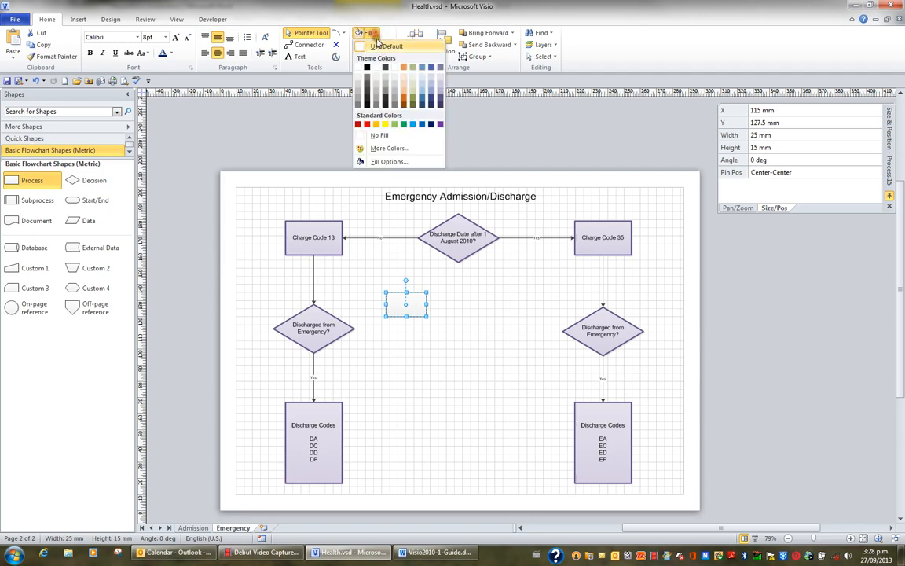
{"action": "left_click", "coordinate": [403, 67]}
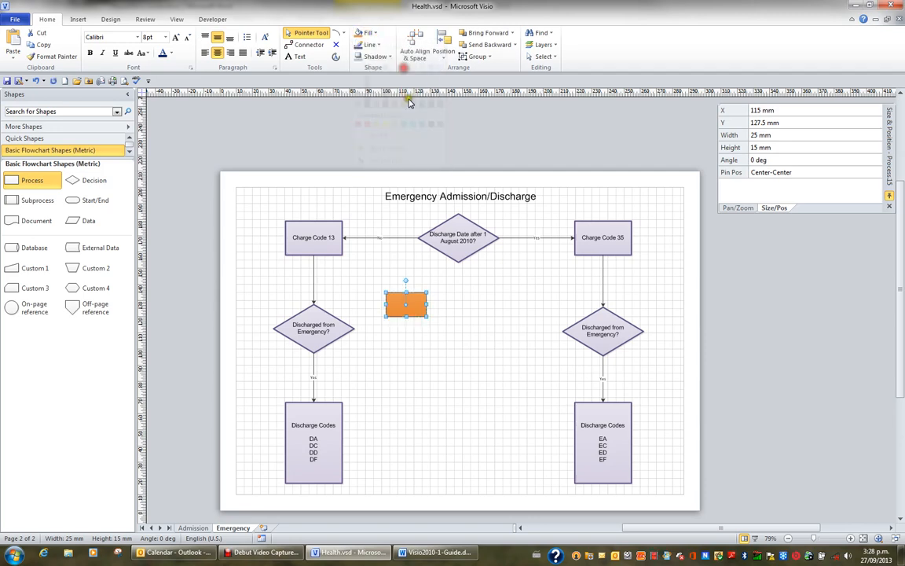
- Shrink the orange shape to about 17.5 by 10.5 mm over the lower-right corner of Charge Code 13 and send it to the back
{"action": "left_click_drag", "start_coordinate": [427, 315], "coordinate": [332, 250]}
{"action": "left_click", "coordinate": [440, 316]}
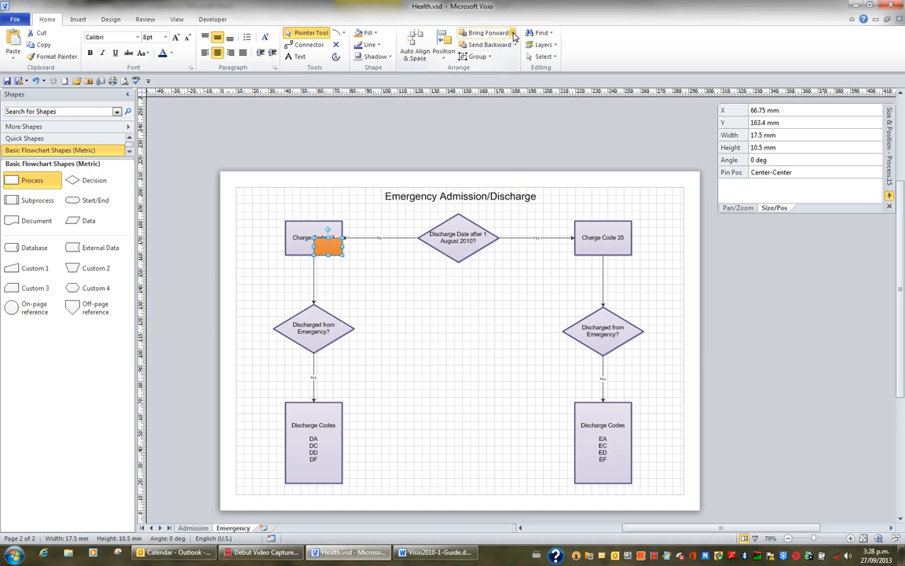
{"action": "left_click", "coordinate": [515, 45]}
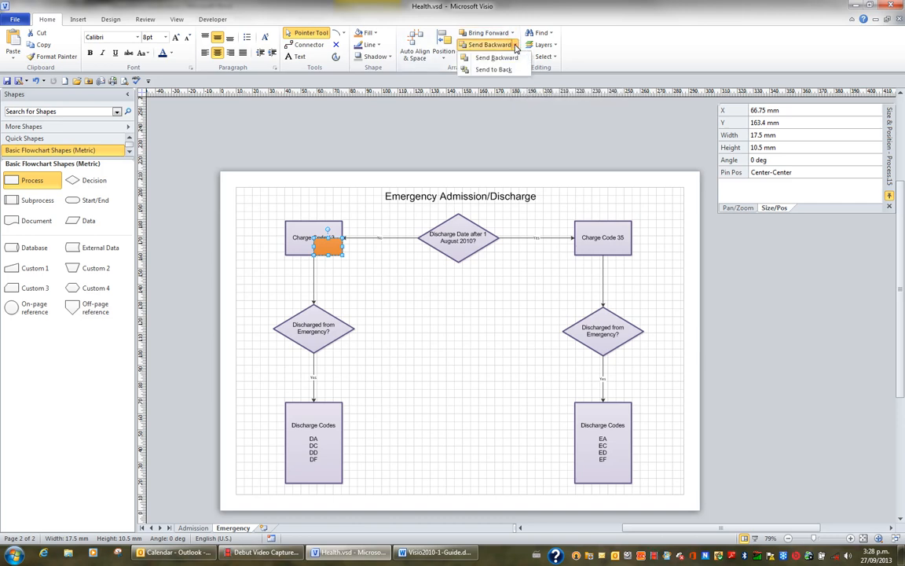
{"action": "left_click", "coordinate": [514, 45]}
{"action": "left_click", "coordinate": [514, 45]}
{"action": "left_click", "coordinate": [511, 70]}
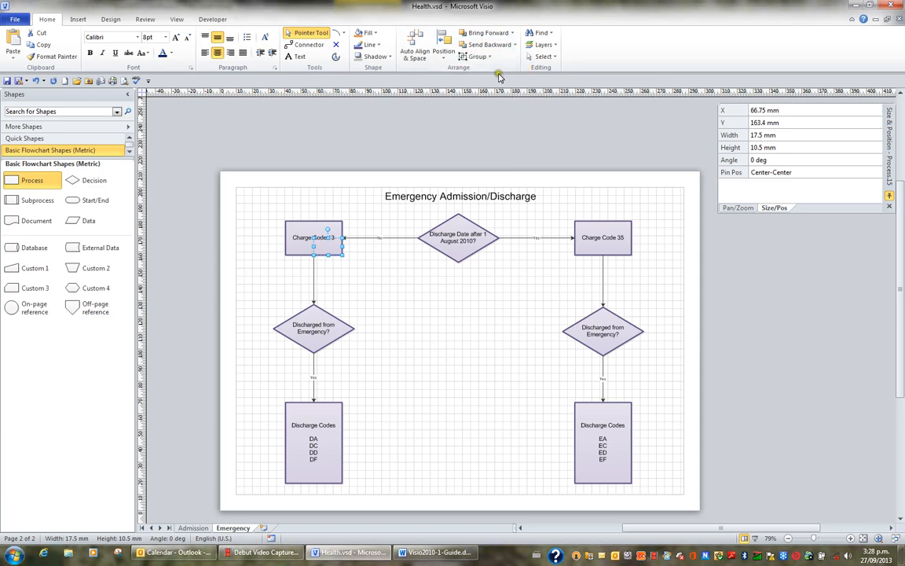
- Nudge the orange shape down and right to about X 69 mm, Y 160.75 mm, so it protrudes from behind Charge Code 13
{"action": "key", "text": "Down"}
{"action": "key", "text": "Down"}
{"action": "key", "text": "Down"}
{"action": "key", "text": "Down"}
{"action": "key", "text": "Down"}
{"action": "key", "text": "Down"}
{"action": "key", "text": "Down"}
{"action": "key", "text": "Down"}
{"action": "key", "text": "Down"}
{"action": "key", "text": "Down"}
{"action": "key", "text": "Down"}
{"action": "key", "text": "Down"}
{"action": "key", "text": "Down"}
{"action": "key", "text": "Down"}
{"action": "key", "text": "Down"}
{"action": "key", "text": "Down"}
{"action": "key", "text": "Right"}
{"action": "key", "text": "Right"}
{"action": "key", "text": "Right"}
{"action": "key", "text": "Right"}
{"action": "key", "text": "Right"}
{"action": "key", "text": "Right"}
{"action": "key", "text": "Right"}
{"action": "key", "text": "Right"}
{"action": "left_click", "coordinate": [399, 272]}
- Duplicate the orange shape as an olive green copy overlapping its lower-right corner at about X 74.25 mm, Y 158.9 mm
{"action": "left_click", "coordinate": [344, 254]}
{"action": "key", "text": "ctrl+d"}
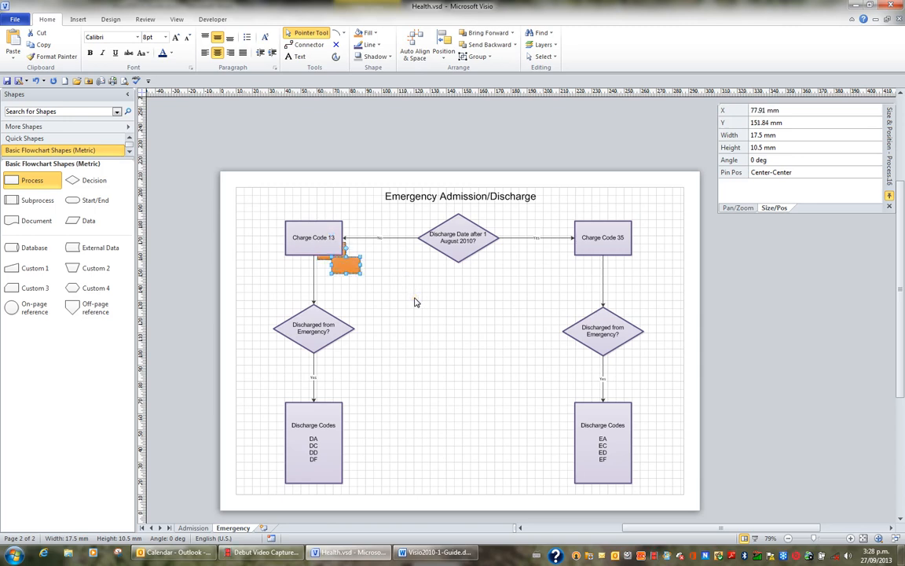
{"action": "left_click", "coordinate": [369, 32]}
{"action": "left_click", "coordinate": [411, 67]}
{"action": "left_click_drag", "start_coordinate": [355, 270], "coordinate": [348, 258]}
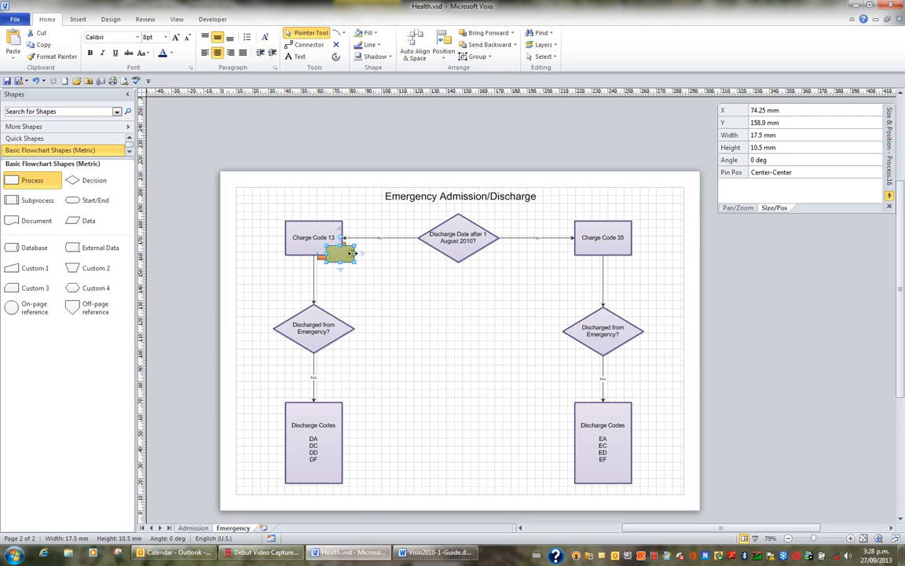
- Send the green shape backward one level and then all the way to the back, and clear the selection
{"action": "left_click", "coordinate": [513, 45]}
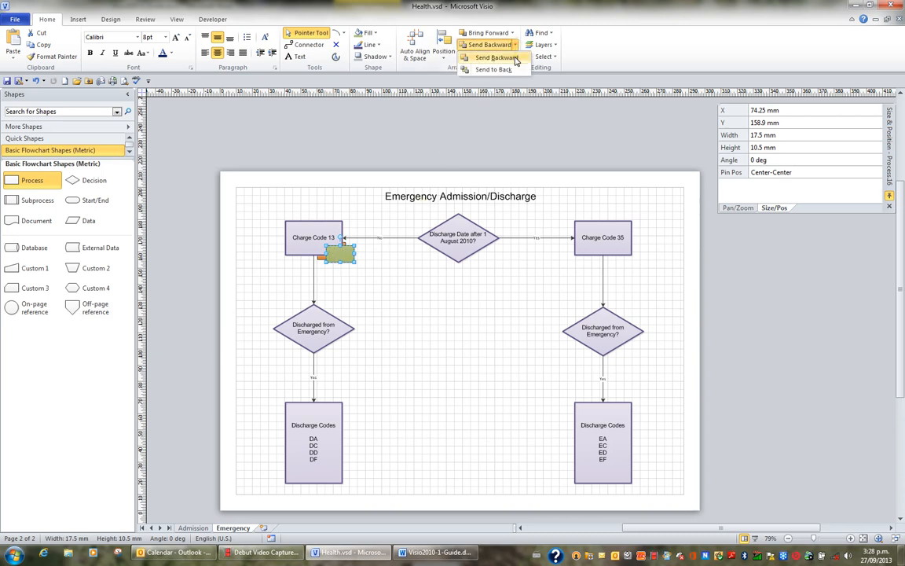
{"action": "left_click", "coordinate": [515, 59]}
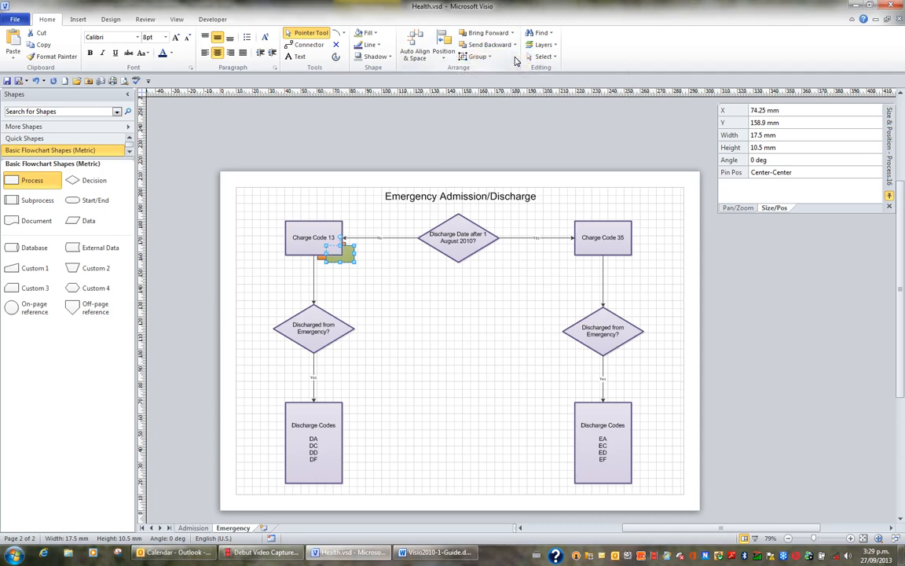
{"action": "left_click", "coordinate": [515, 45]}
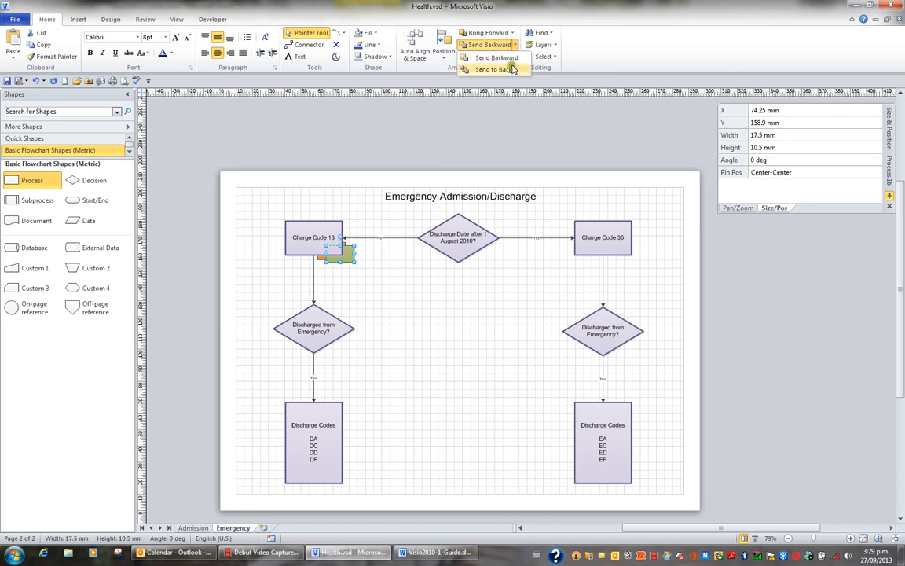
{"action": "left_click", "coordinate": [510, 70]}
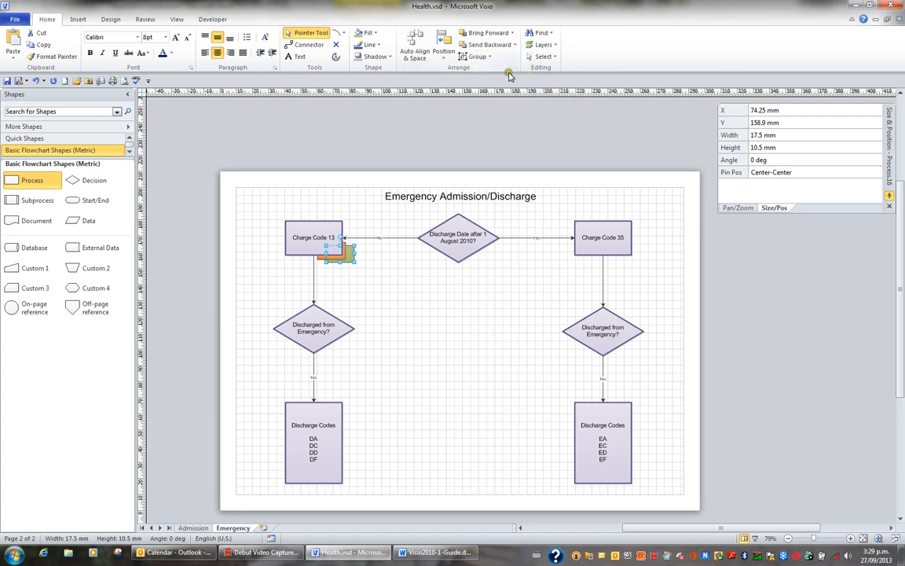
{"action": "left_click", "coordinate": [377, 281]}
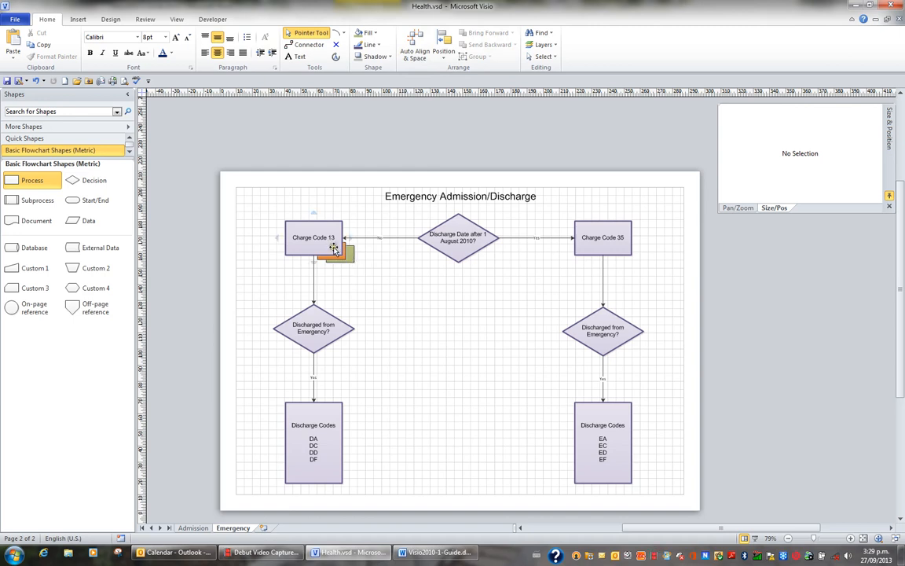
- Bring the green shape forward one level and then all the way to the front of the stack
{"action": "left_click", "coordinate": [352, 261]}
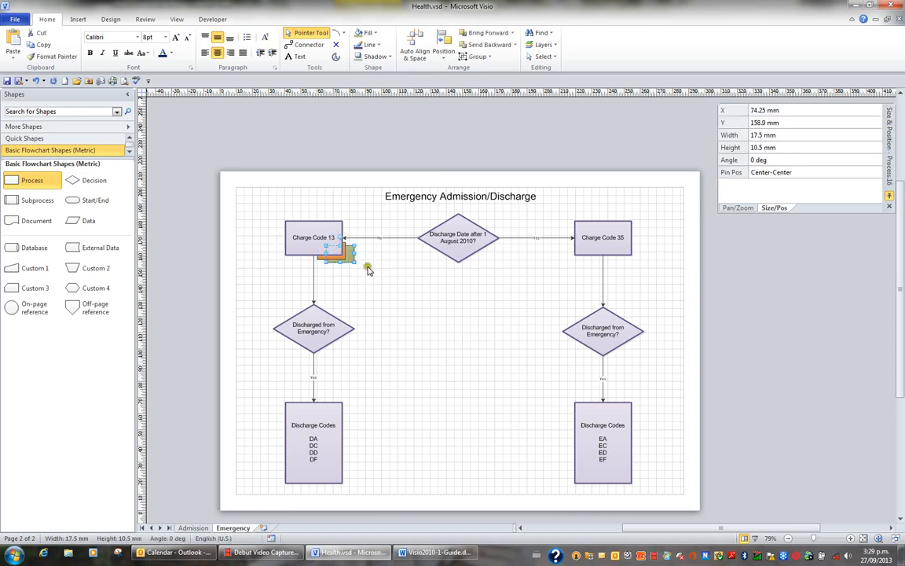
{"action": "left_click", "coordinate": [511, 33]}
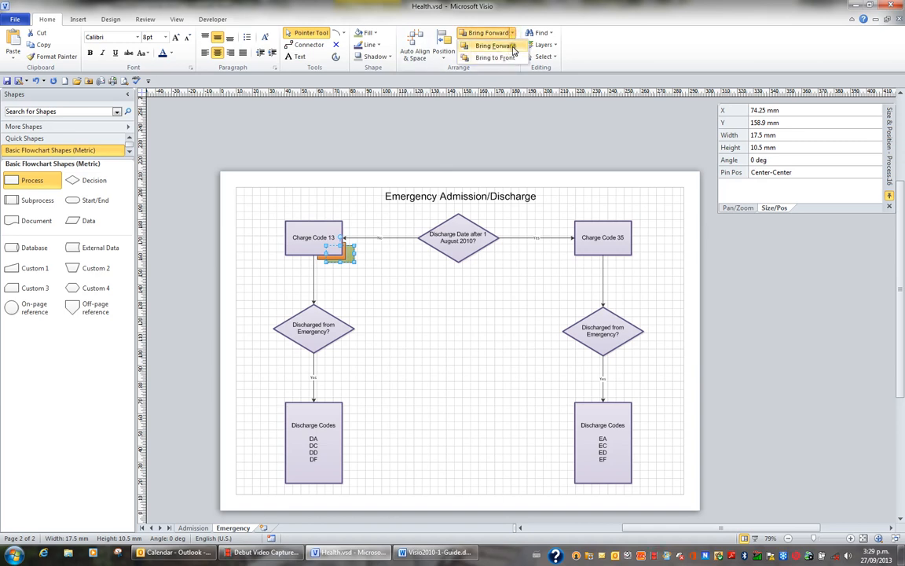
{"action": "left_click", "coordinate": [512, 47]}
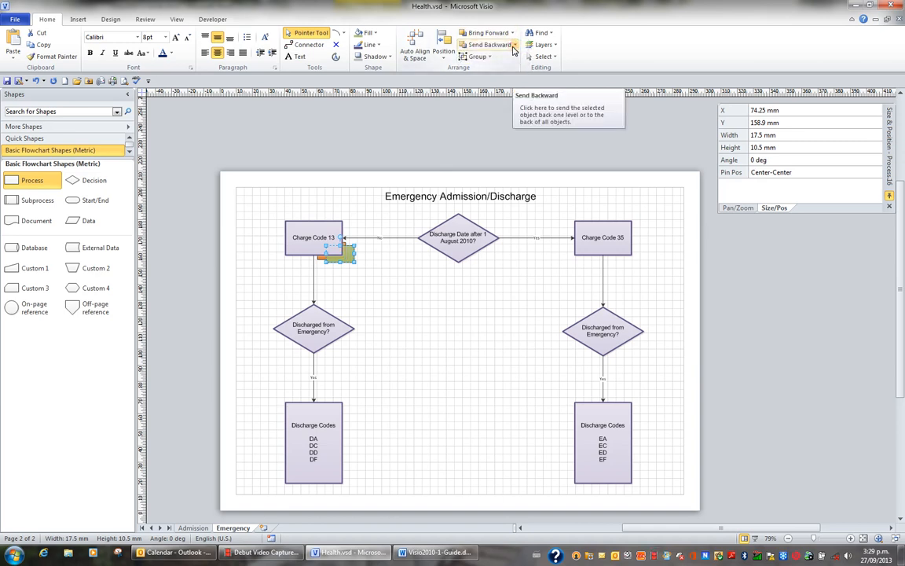
{"action": "left_click", "coordinate": [511, 33]}
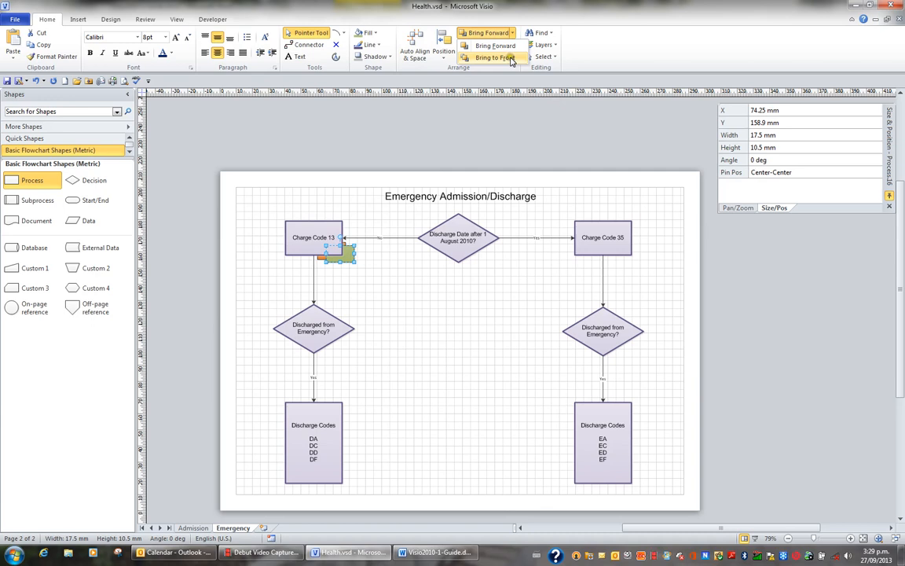
{"action": "left_click", "coordinate": [510, 59]}
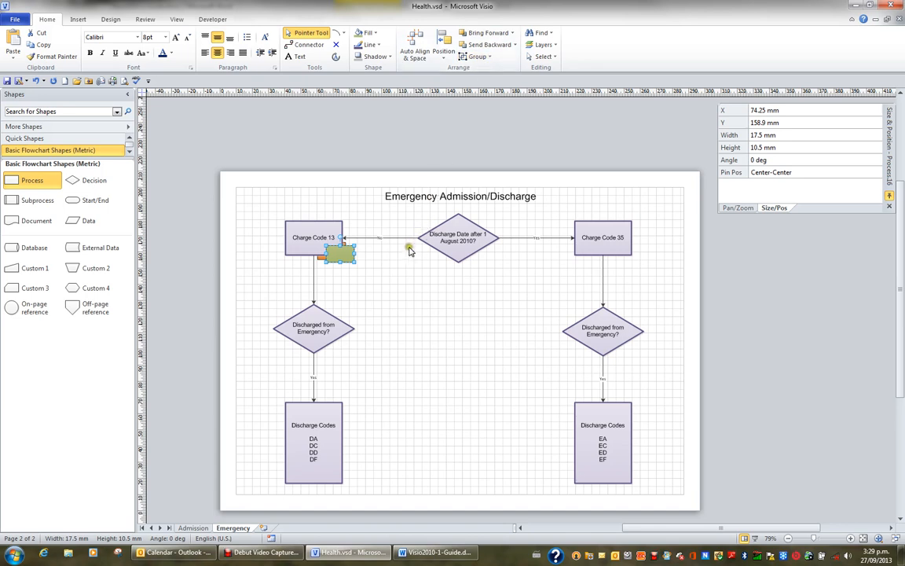
- Send the green shape to the back, behind the orange shape and Charge Code 13, and clear the selection
{"action": "left_click", "coordinate": [513, 45]}
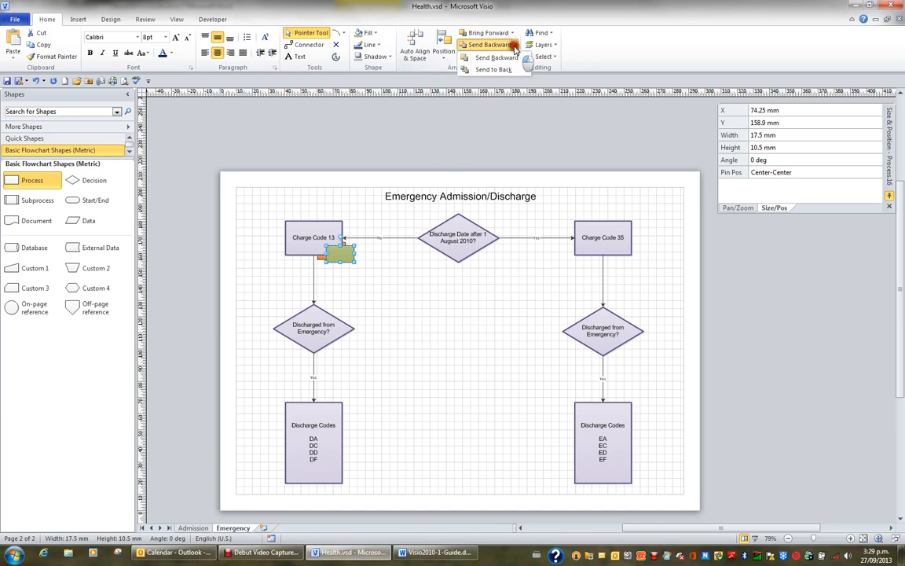
{"action": "left_click", "coordinate": [516, 70]}
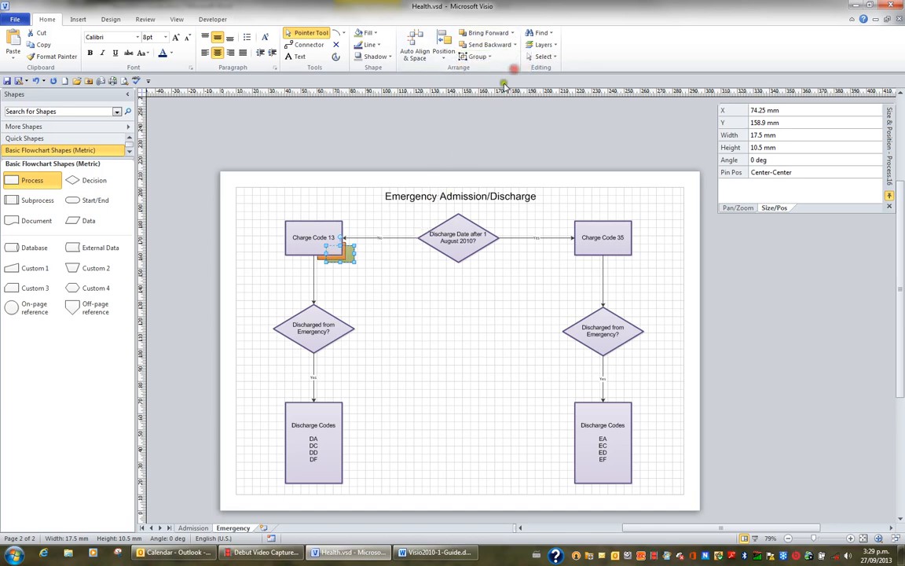
{"action": "left_click", "coordinate": [373, 269]}
- Group the Charge Code 13 box with the orange and green shapes behind it, and clear the selection
{"action": "left_click", "coordinate": [312, 246]}
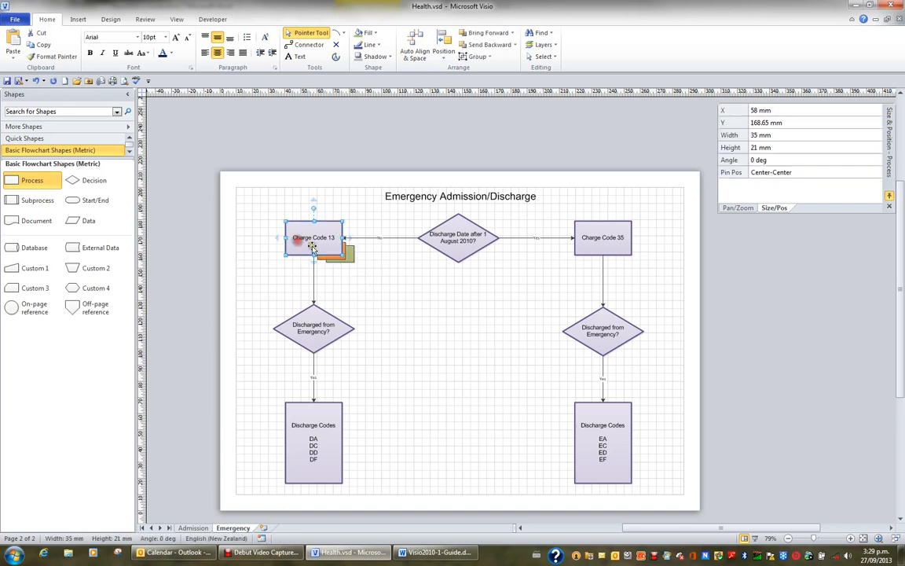
{"action": "left_click", "coordinate": [361, 264]}
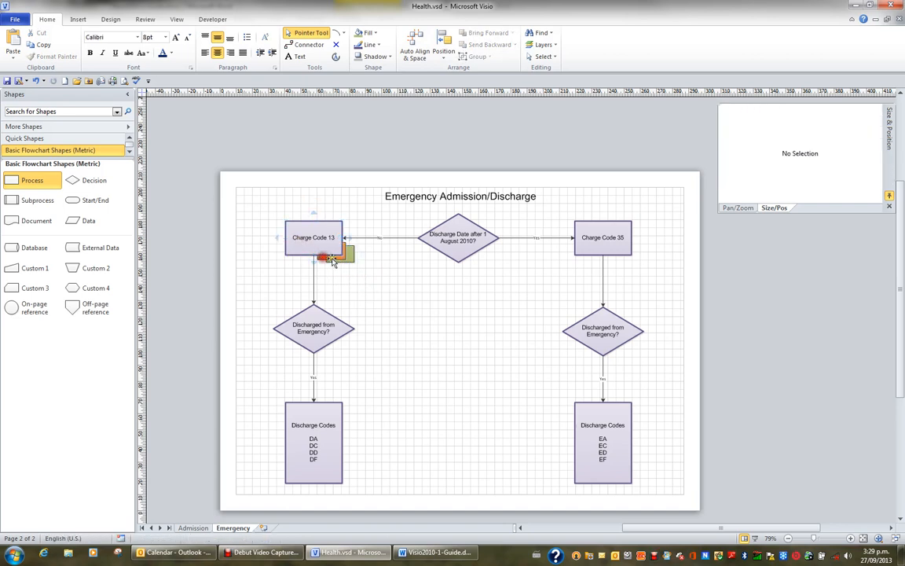
{"action": "left_click", "coordinate": [347, 254]}
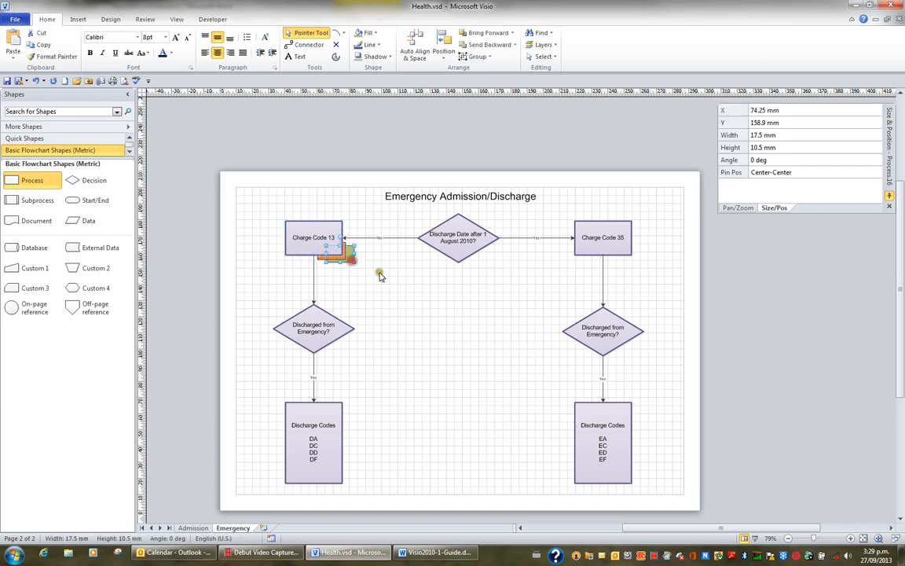
{"action": "left_click", "coordinate": [308, 246], "text": "shift"}
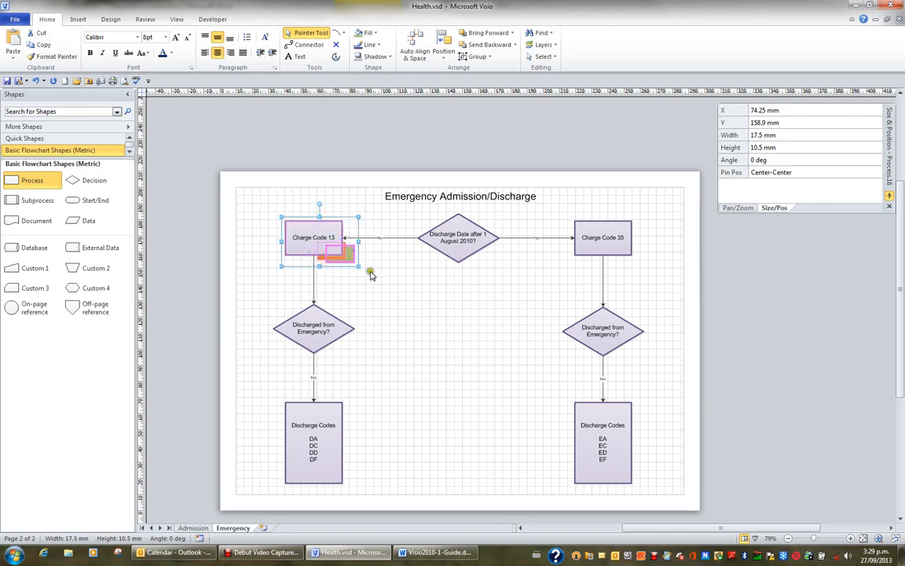
{"action": "left_click", "coordinate": [478, 57]}
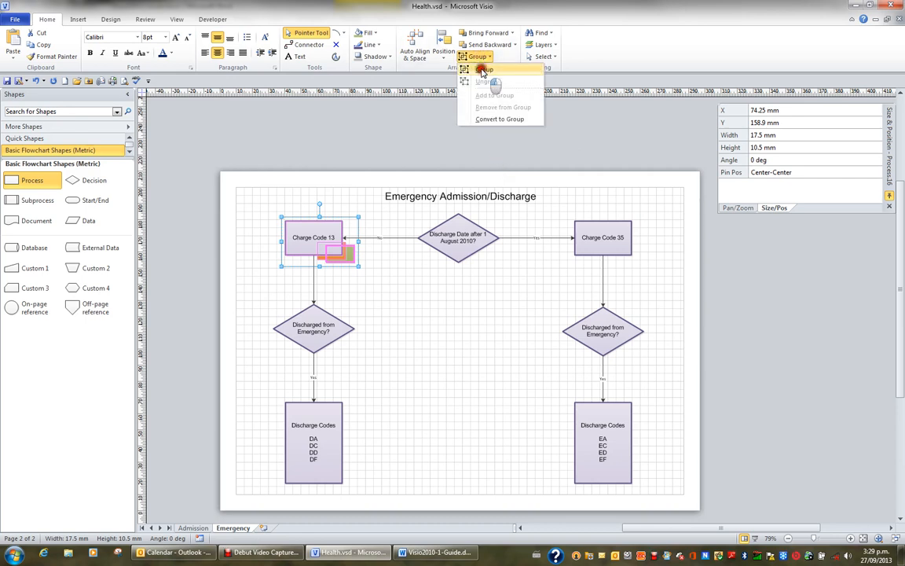
{"action": "left_click", "coordinate": [483, 70]}
{"action": "left_click", "coordinate": [349, 279]}
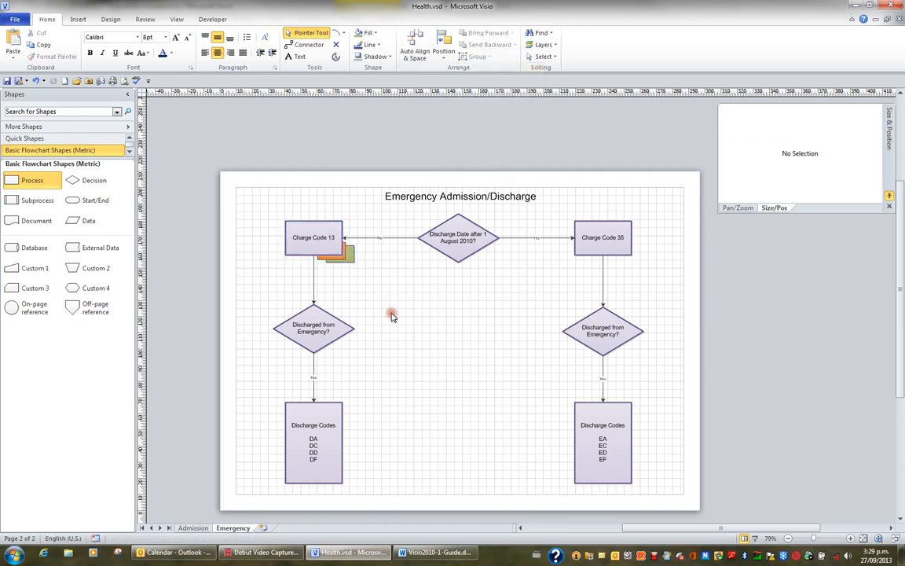
- Try nudging the Charge Code 13 group left and up to about X 52.25 mm, Y 173.25 mm, and undo the moves
{"action": "left_click", "coordinate": [318, 246]}
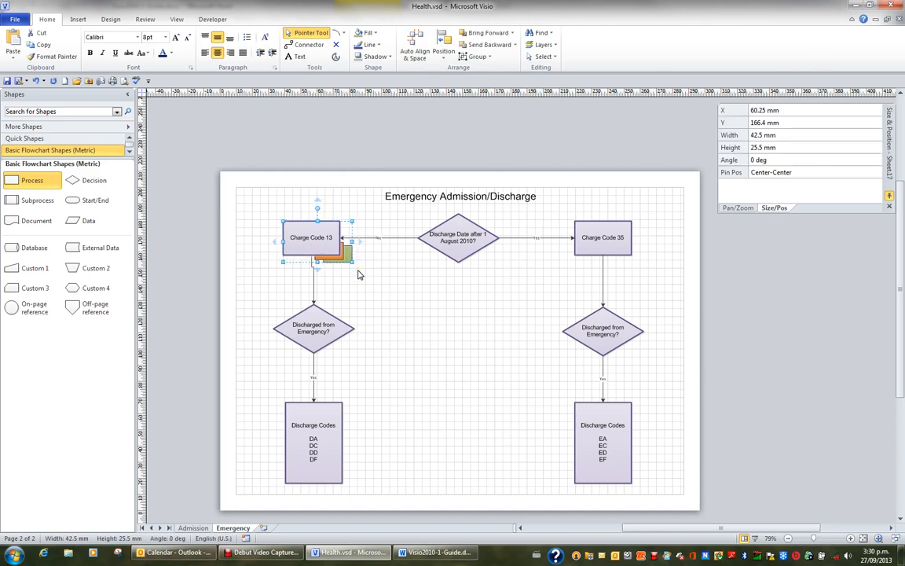
{"action": "key", "text": "Left"}
{"action": "key", "text": "Left"}
{"action": "key", "text": "Left"}
{"action": "key", "text": "Left"}
{"action": "key", "text": "Left"}
{"action": "key", "text": "Left"}
{"action": "key", "text": "Left"}
{"action": "key", "text": "Left"}
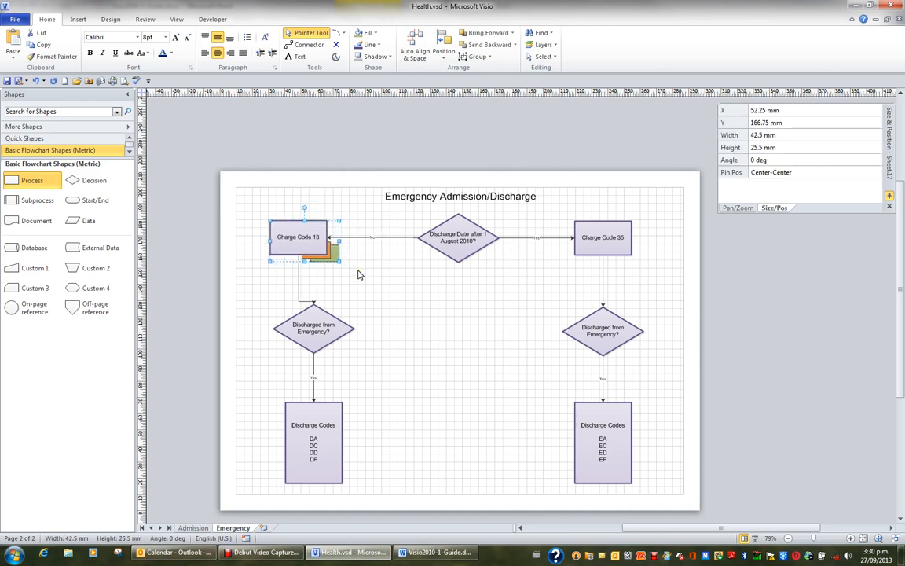
{"action": "key", "text": "Up"}
{"action": "key", "text": "Up"}
{"action": "key", "text": "Up"}
{"action": "key", "text": "Up"}
{"action": "key", "text": "Up"}
{"action": "key", "text": "Up"}
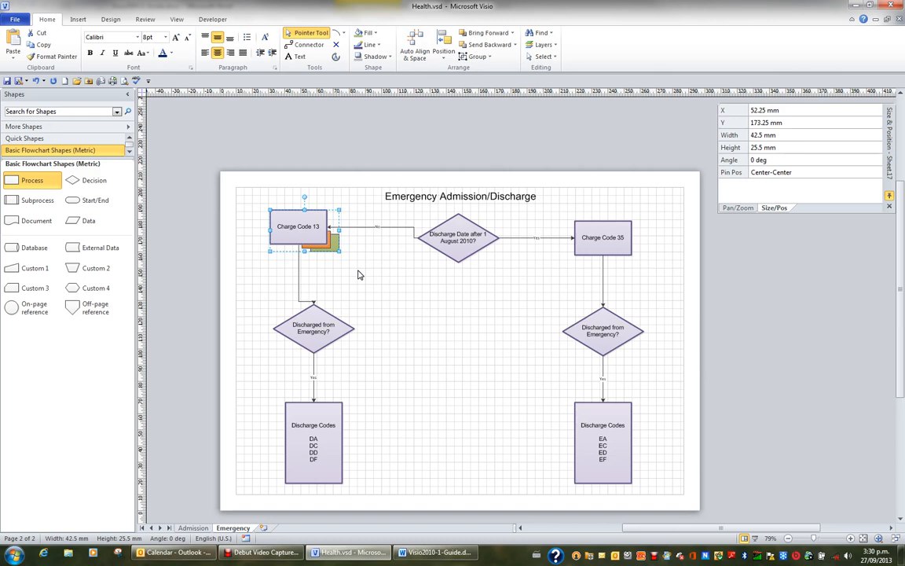
{"action": "key", "text": "ctrl+z"}
{"action": "key", "text": "ctrl+z"}
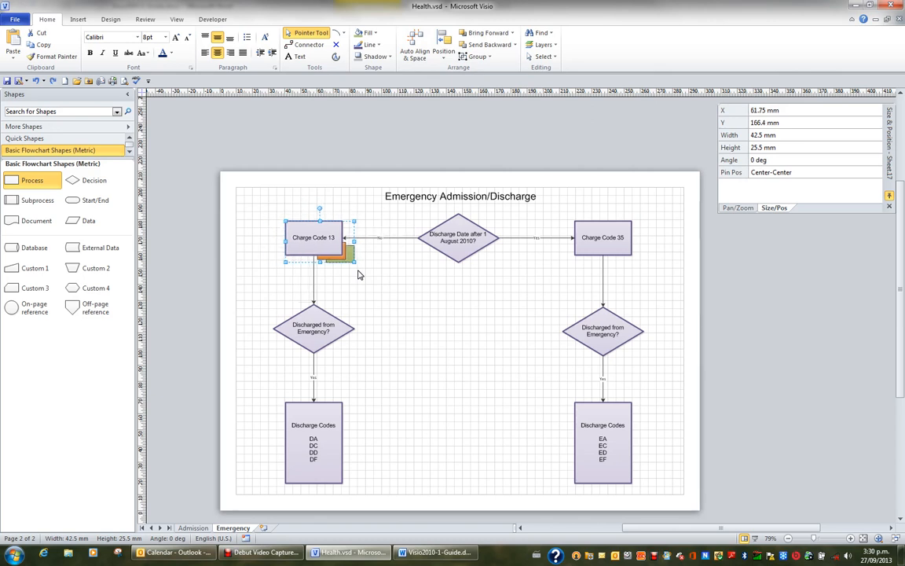
- Ungroup Charge Code 13 from the orange and green shapes and check that the box can be selected on its own
{"action": "left_click", "coordinate": [477, 56]}
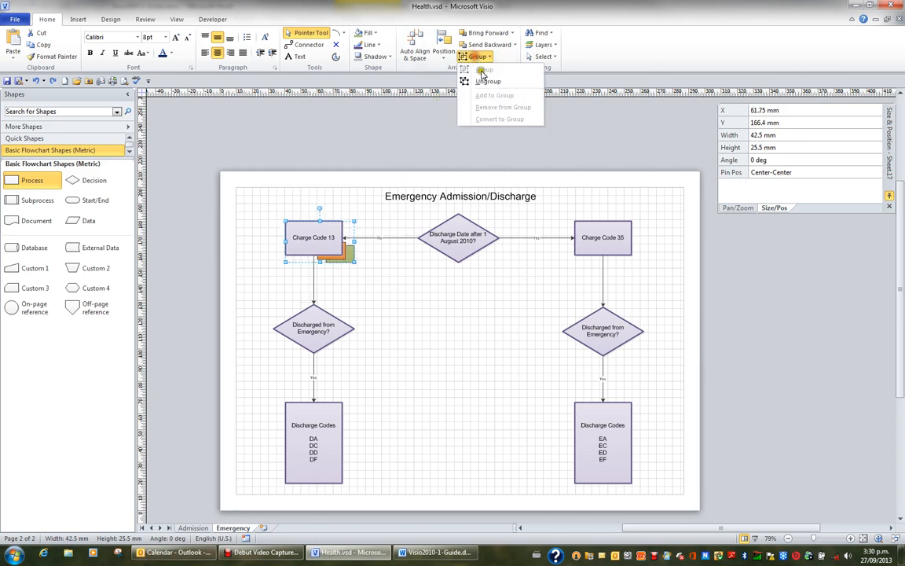
{"action": "left_click", "coordinate": [483, 81]}
{"action": "left_click", "coordinate": [383, 272]}
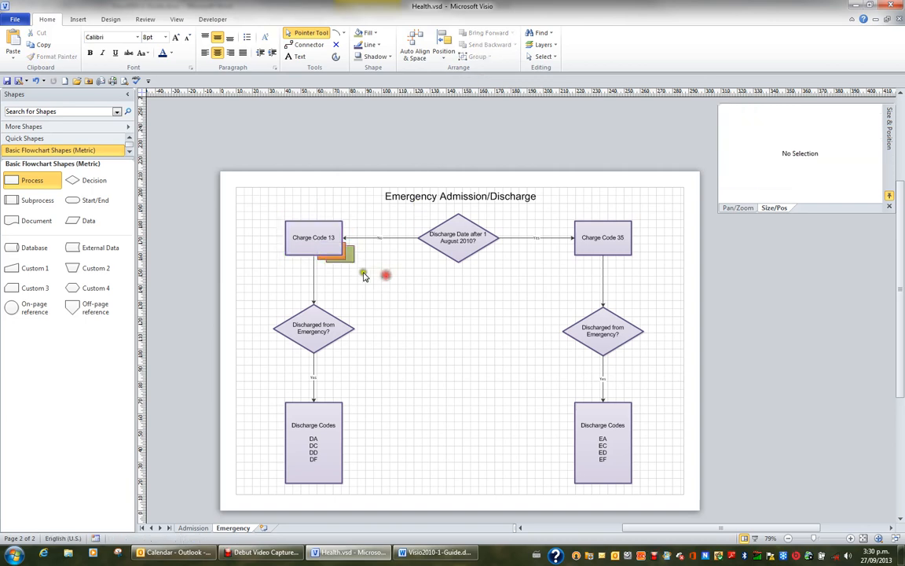
{"action": "left_click", "coordinate": [332, 252]}
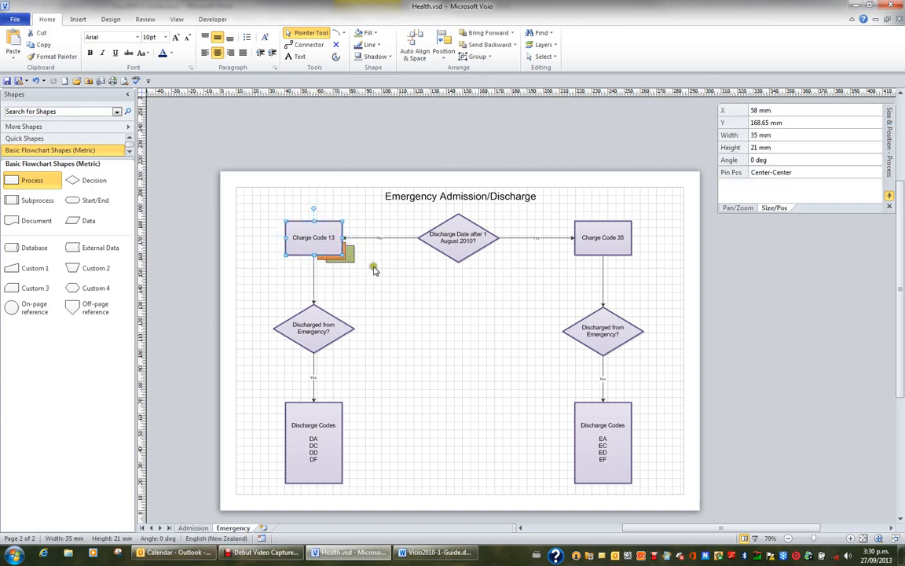
- Delete the green and orange shapes behind Charge Code 13
{"action": "left_click", "coordinate": [346, 258]}
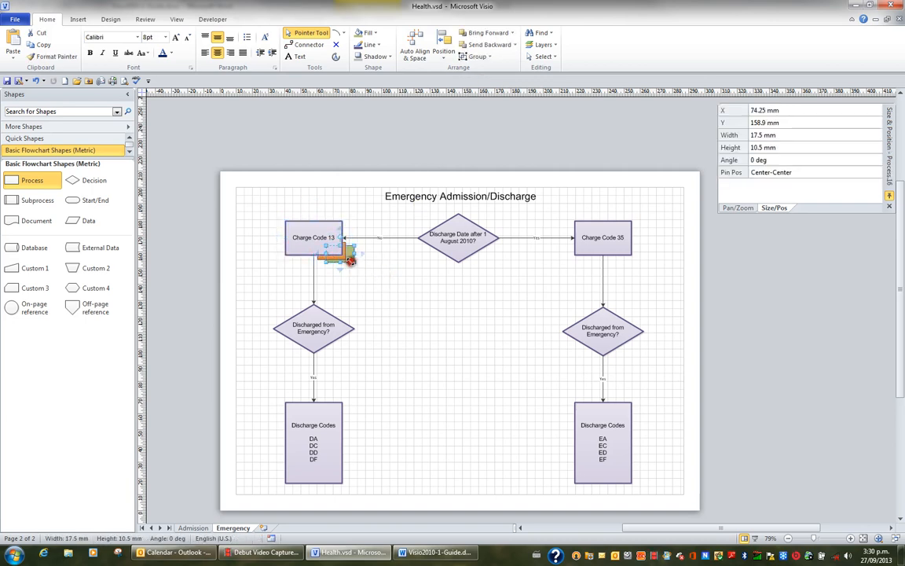
{"action": "left_click", "coordinate": [386, 273]}
{"action": "left_click", "coordinate": [354, 267]}
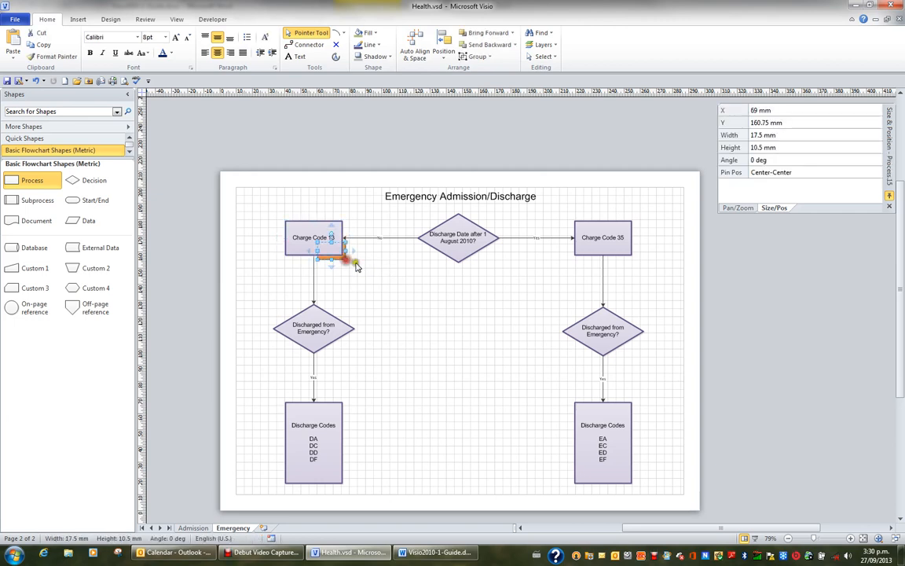
{"action": "key", "text": "Delete"}
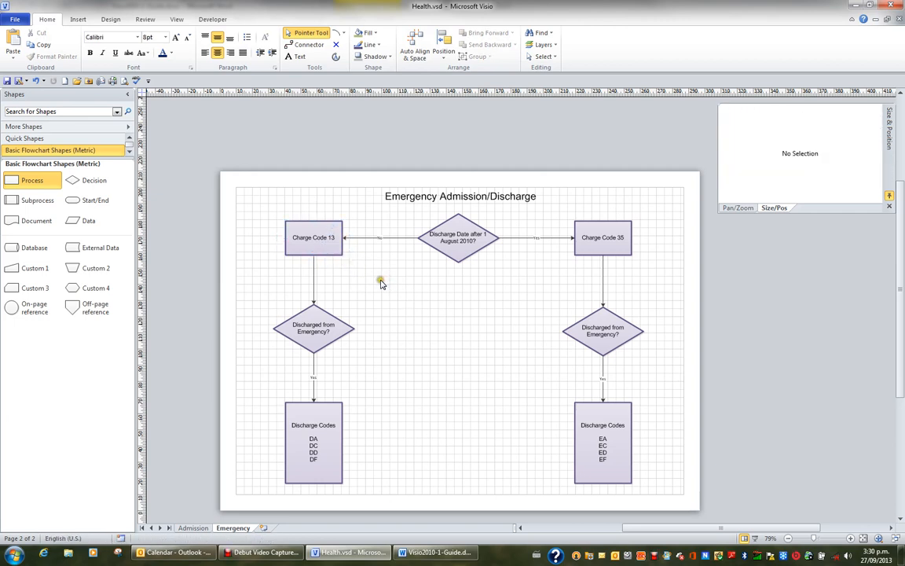